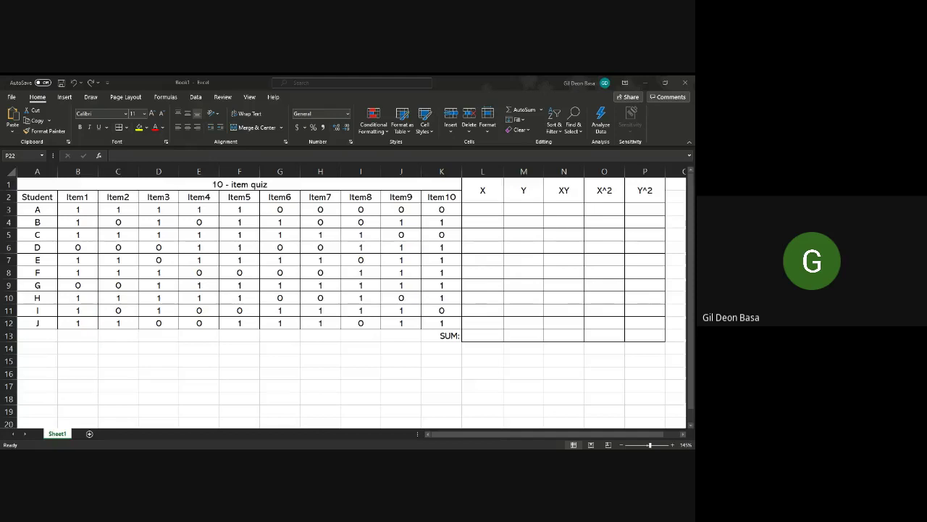
Calculate each student's odd-item average in the X column, entering =AVERAGE(B3,D3,F3,H3,J3) in L3 and filling it down to L12
key("alt+Tab")
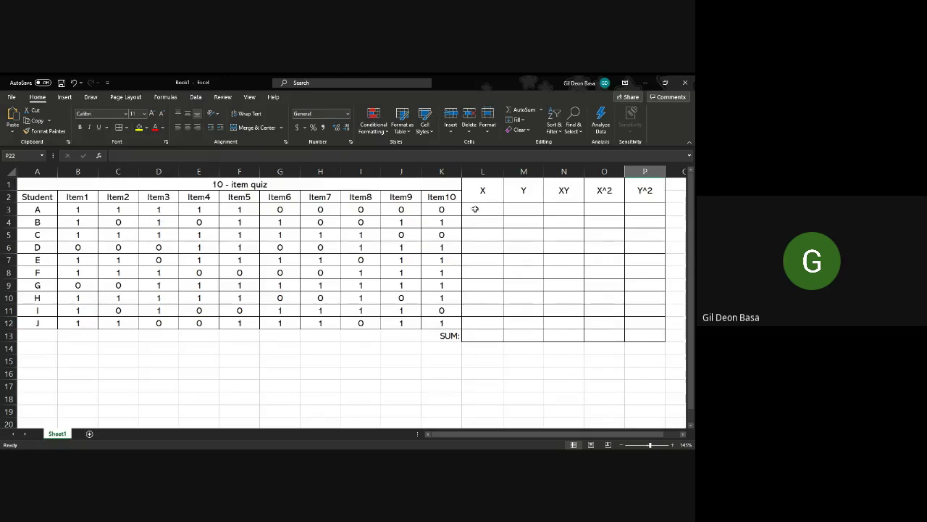
left_click(475, 209)
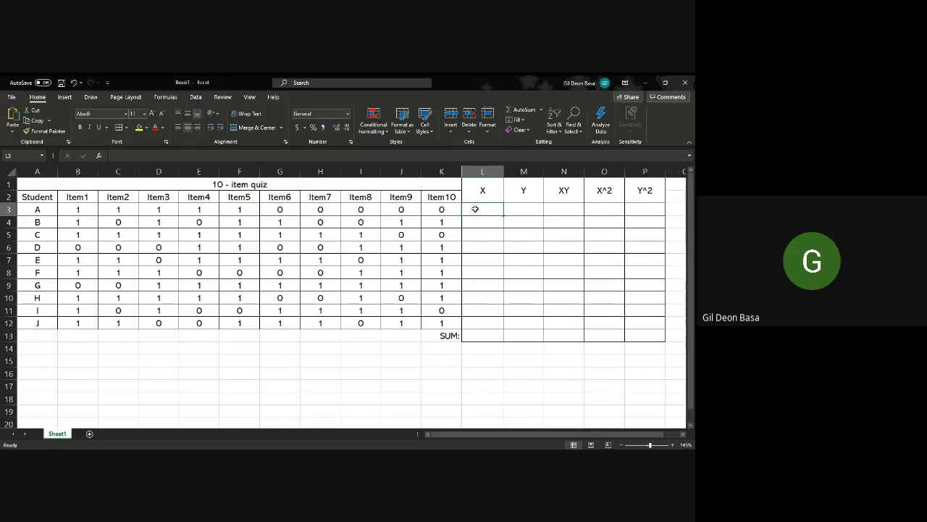
type("=")
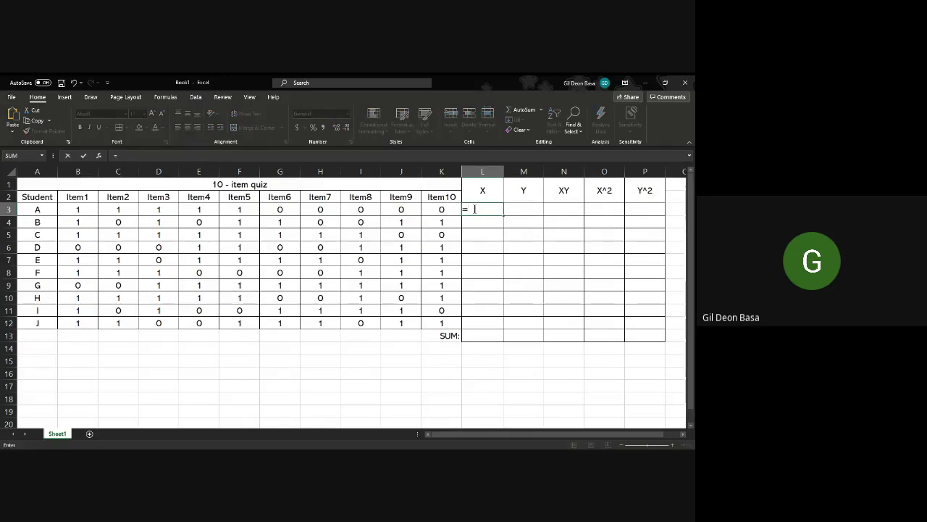
type("average(")
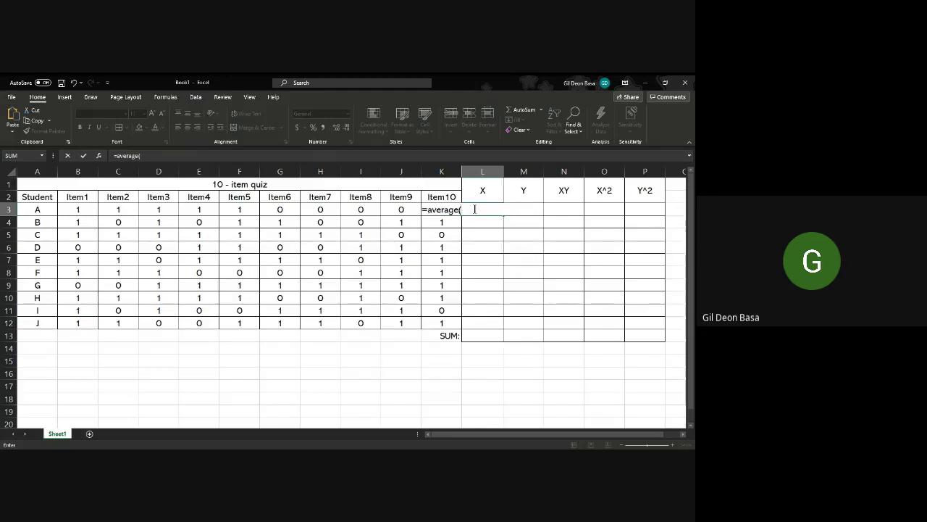
left_click(77, 210)
type(",")
left_click(160, 209)
type(",")
left_click(245, 209)
type(",")
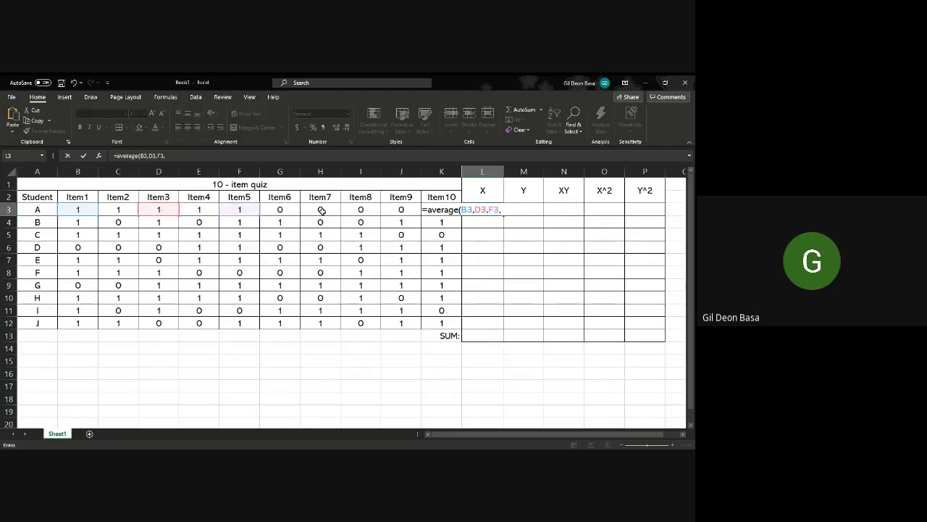
left_click(324, 209)
type(",")
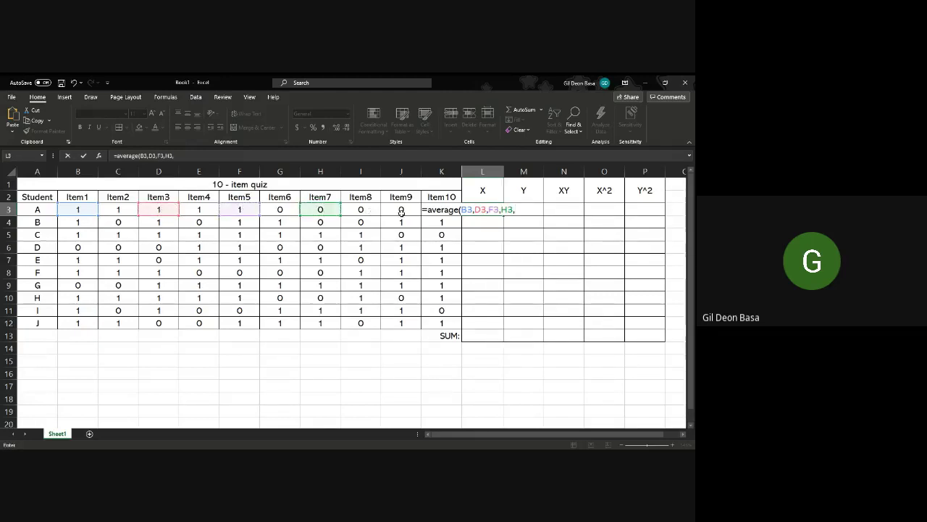
left_click(400, 210)
type(")")
key("Return")
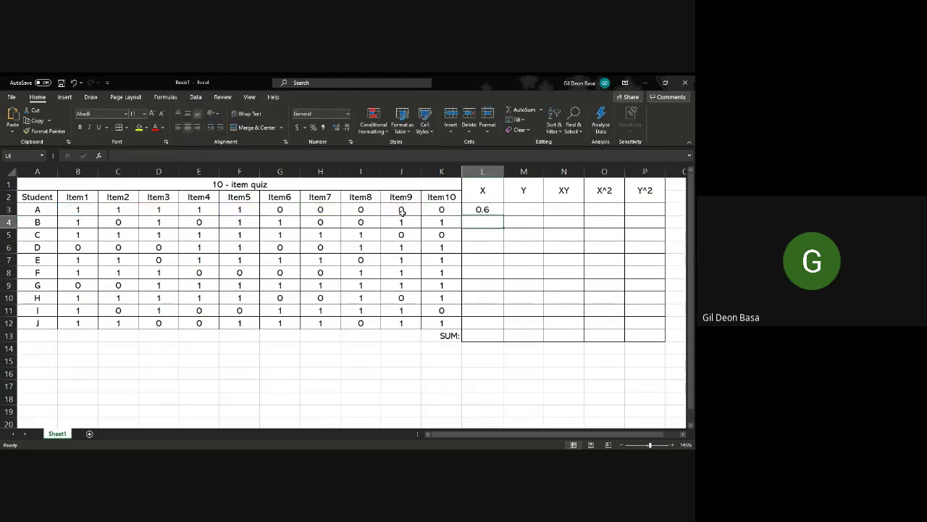
left_click(482, 210)
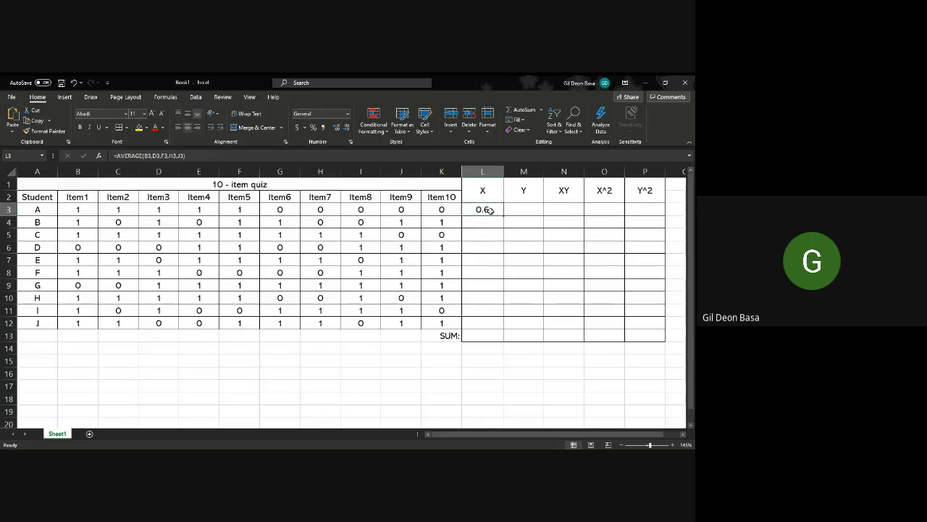
left_click_drag(503, 214, 490, 327)
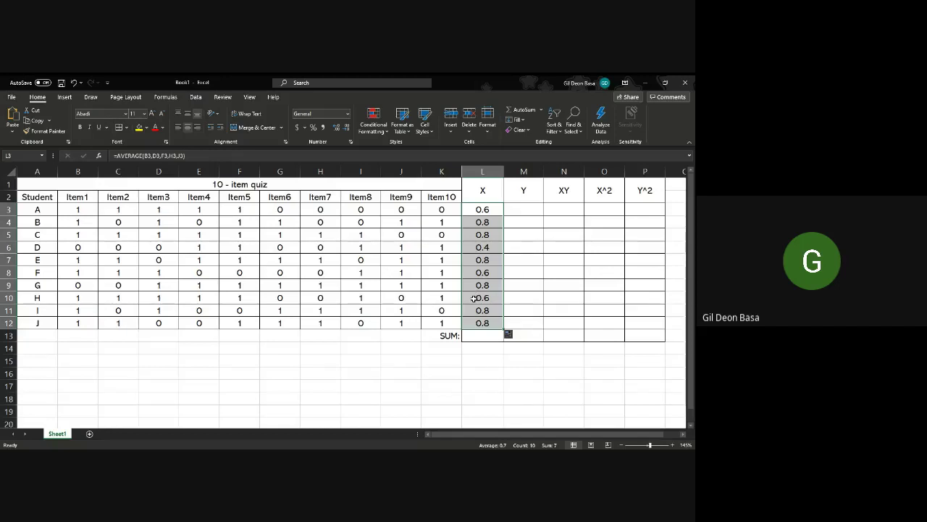
Calculate each student's even-item average in the Y column, entering =AVERAGE(C3,E3,G3,I3,K3) in M3 and filling it down to M12
left_click(518, 210)
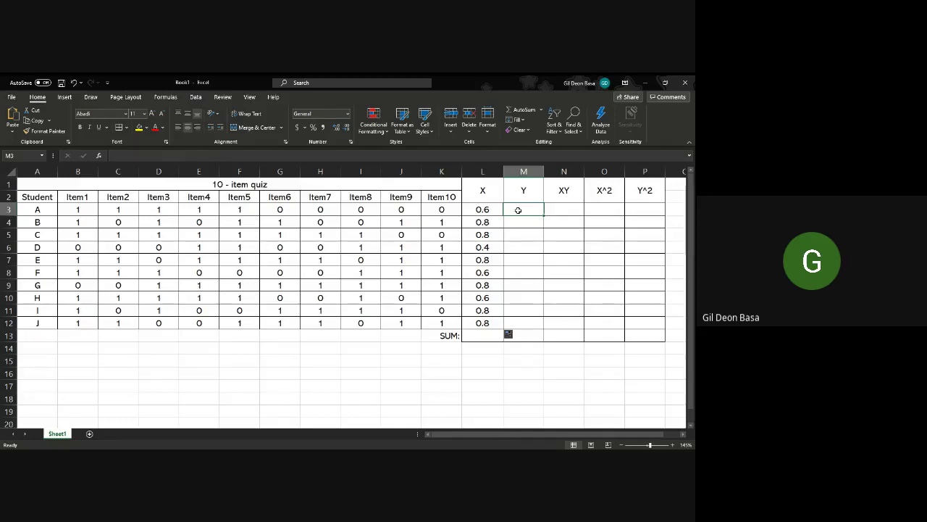
type("=average(")
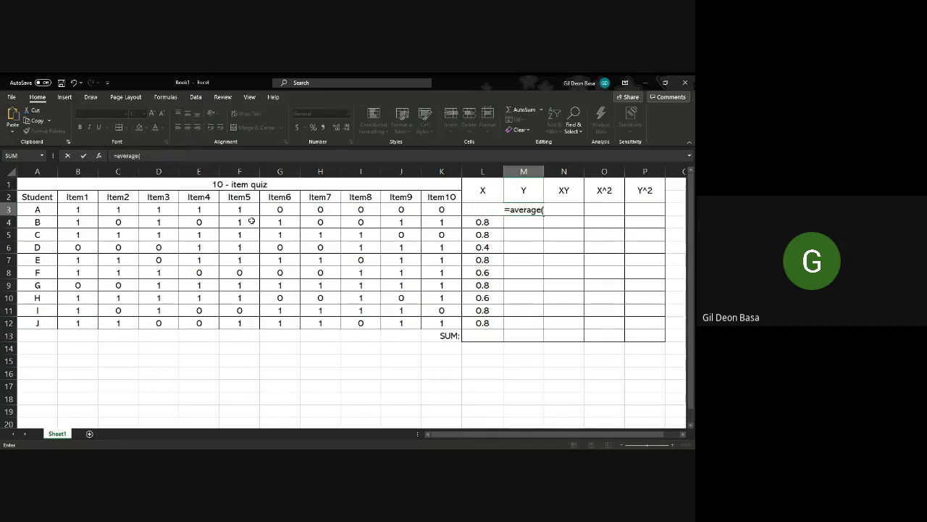
left_click(118, 209)
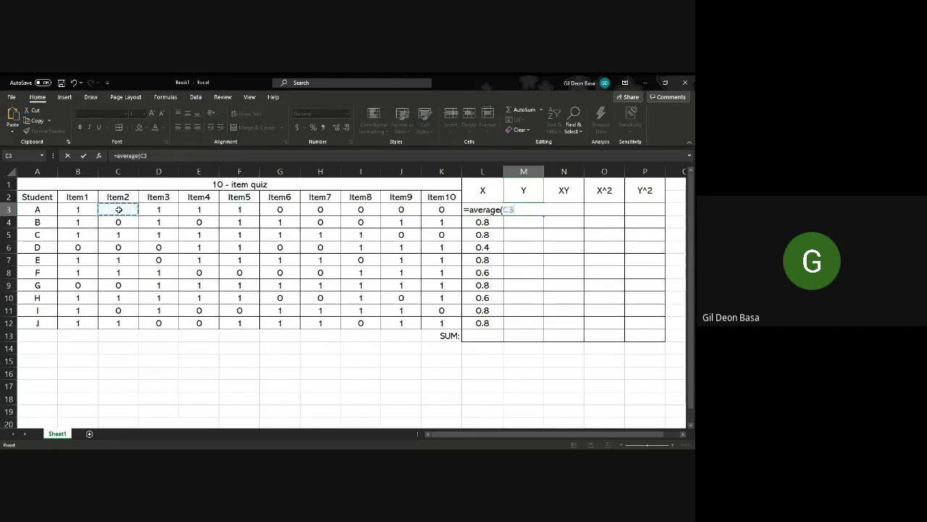
type(",")
left_click(190, 209)
type(",")
left_click(280, 210)
type(",")
left_click(360, 209)
type(",")
left_click(440, 210)
type(")")
key("Return")
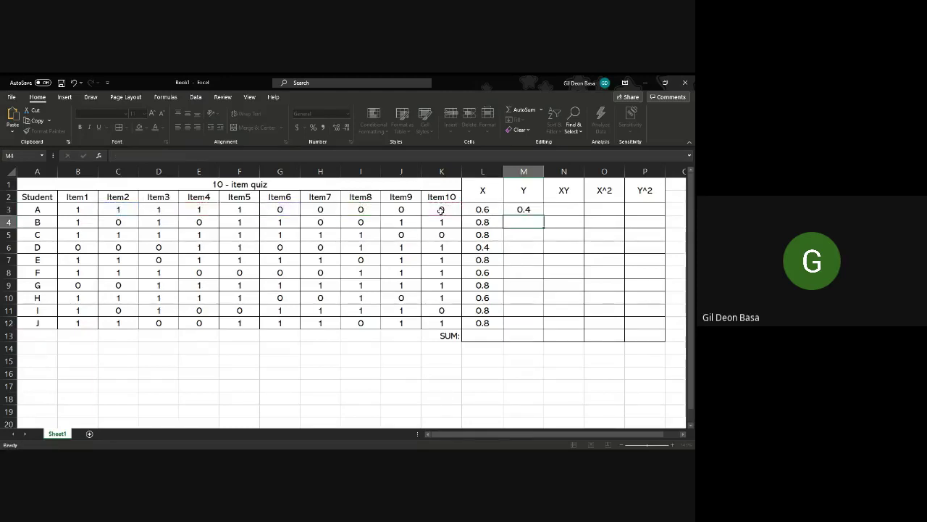
left_click(530, 209)
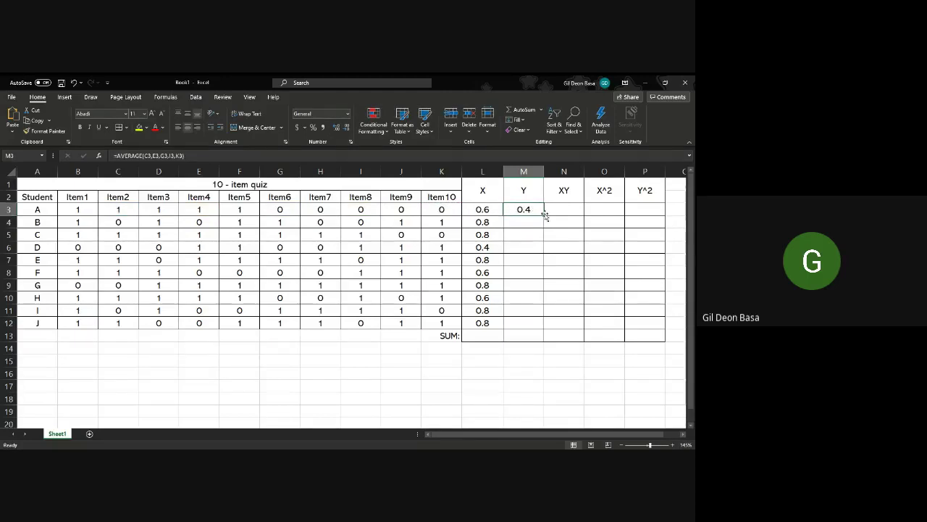
left_click_drag(544, 214, 540, 329)
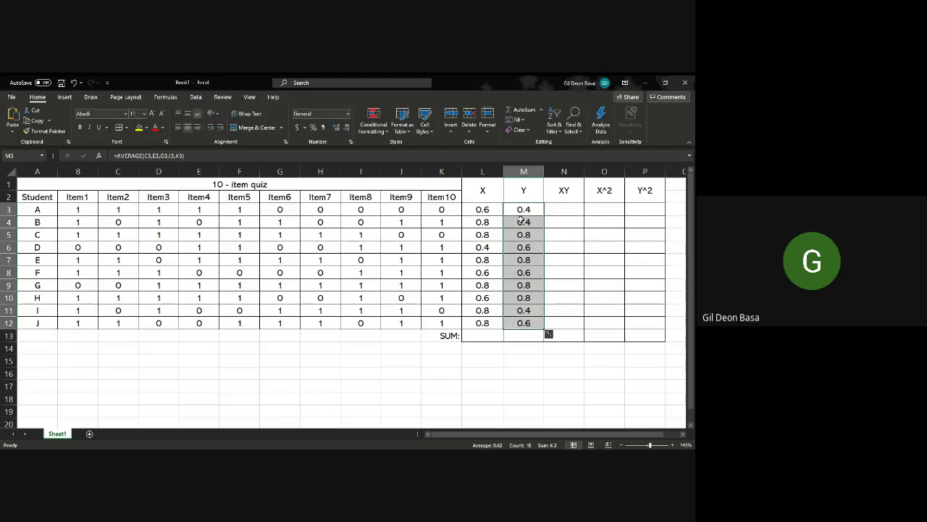
Compute the XY products by entering =L3*M3 in N3 and filling the formula down to N12
left_click(564, 207)
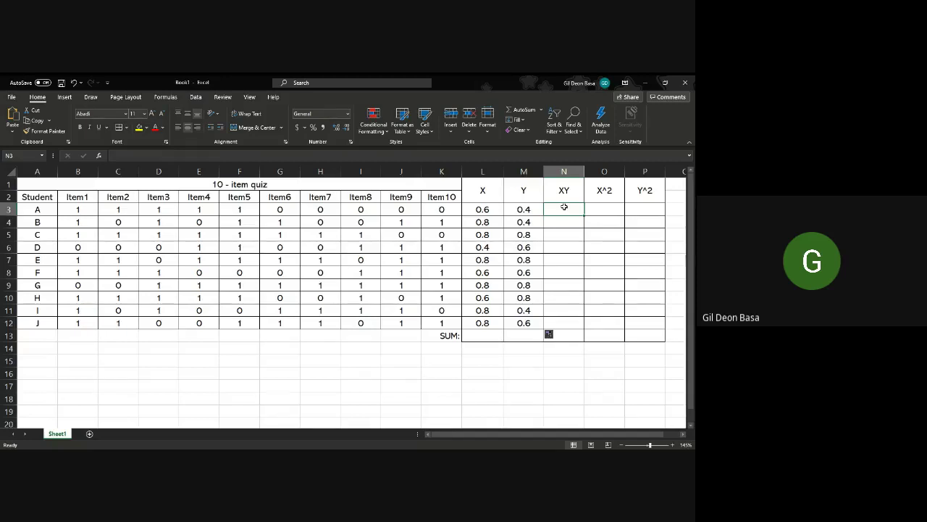
type("=")
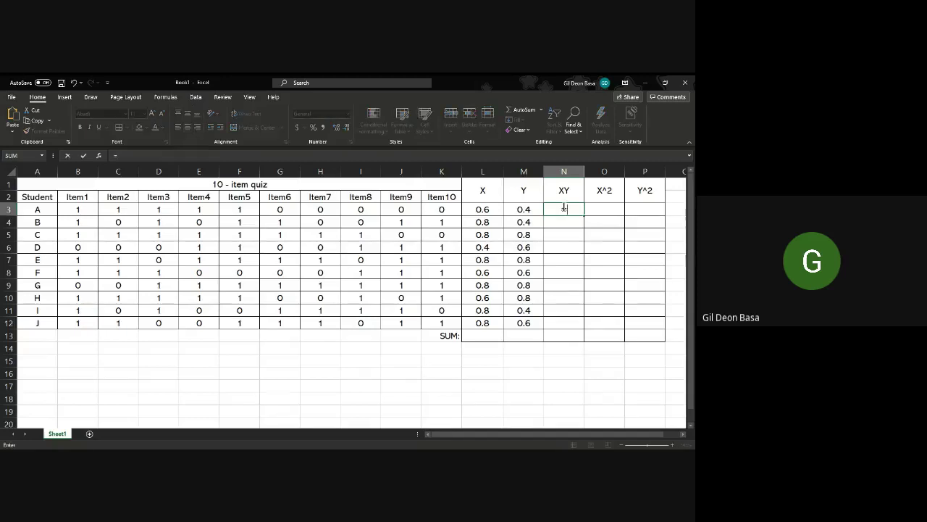
left_click(481, 209)
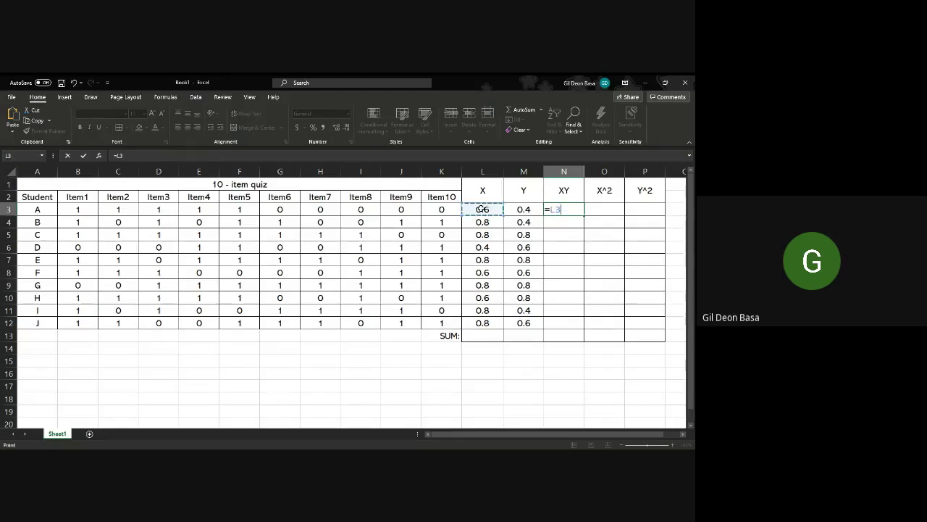
type("*")
left_click(521, 209)
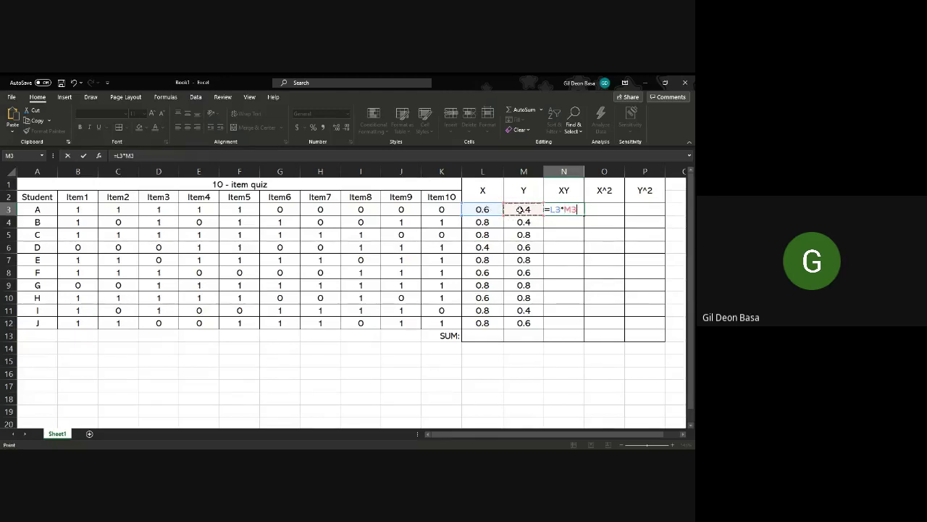
type(")")
key("Return")
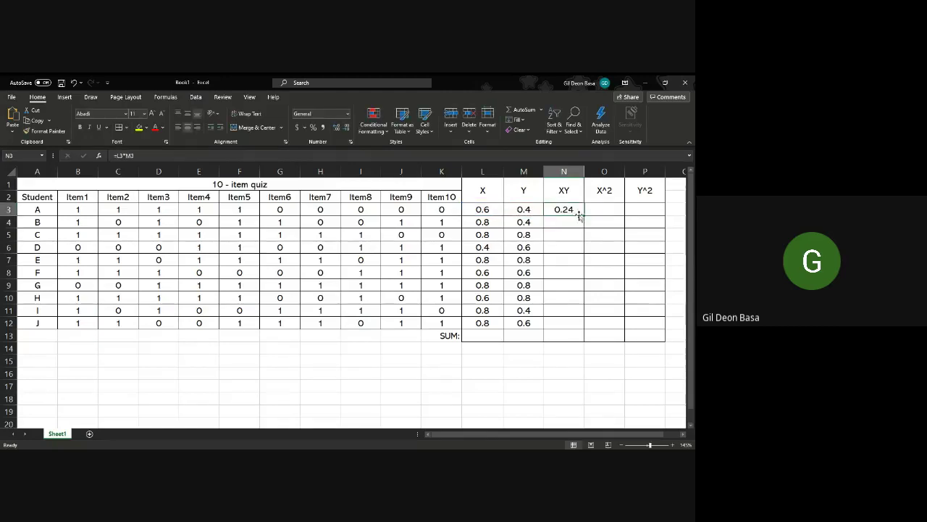
left_click_drag(572, 222, 570, 321)
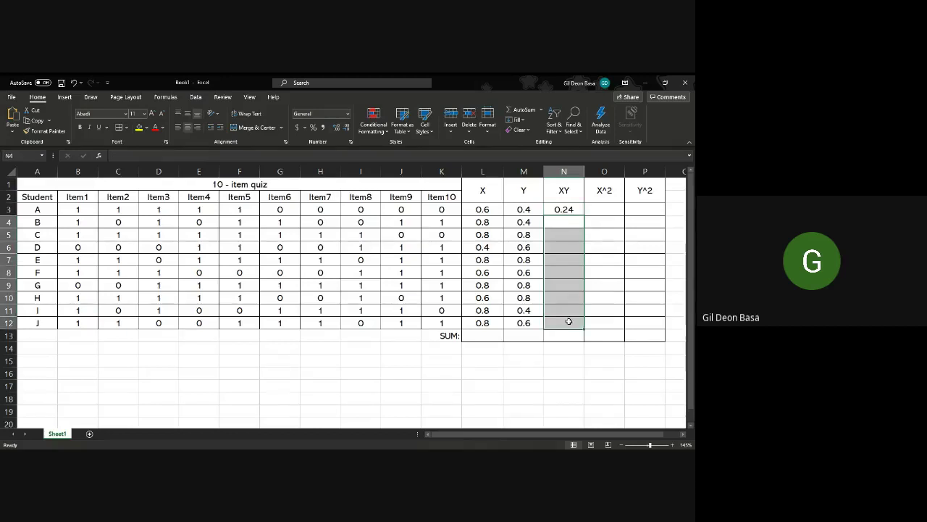
left_click(557, 209)
left_click_drag(584, 216, 583, 328)
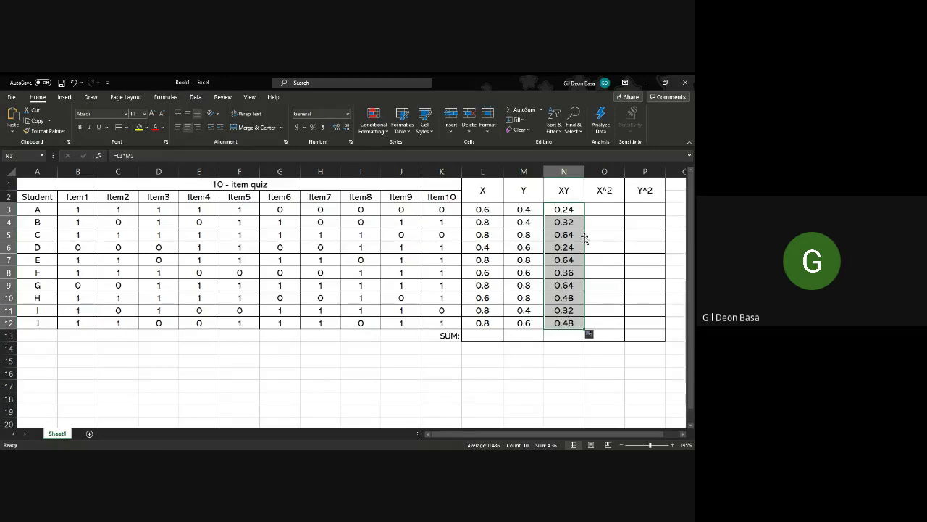
Compute the X^2 column by entering =L3^2 in O3 and filling the formula down to O12
left_click(604, 210)
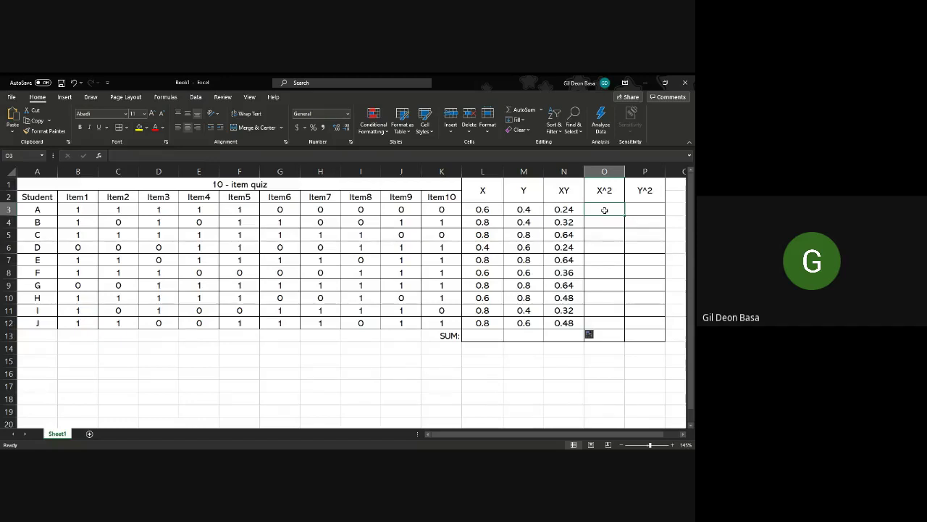
type("=")
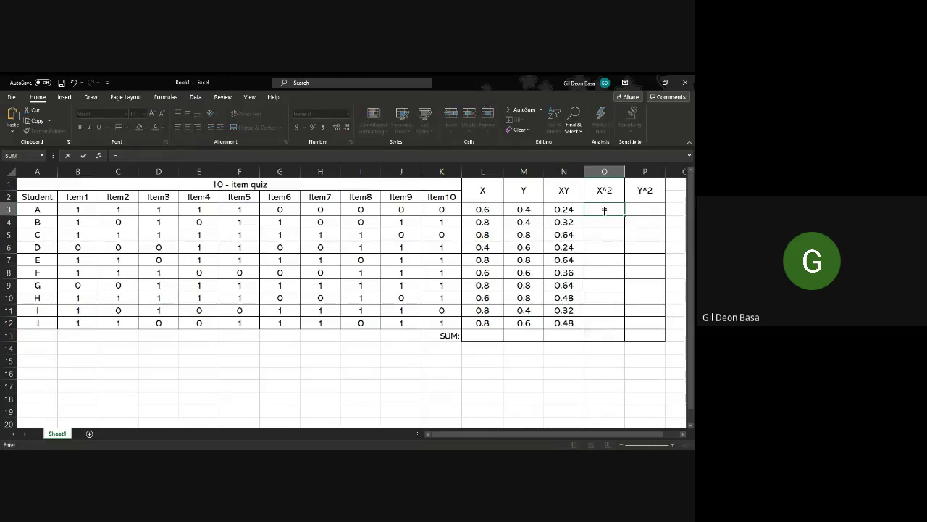
left_click(482, 209)
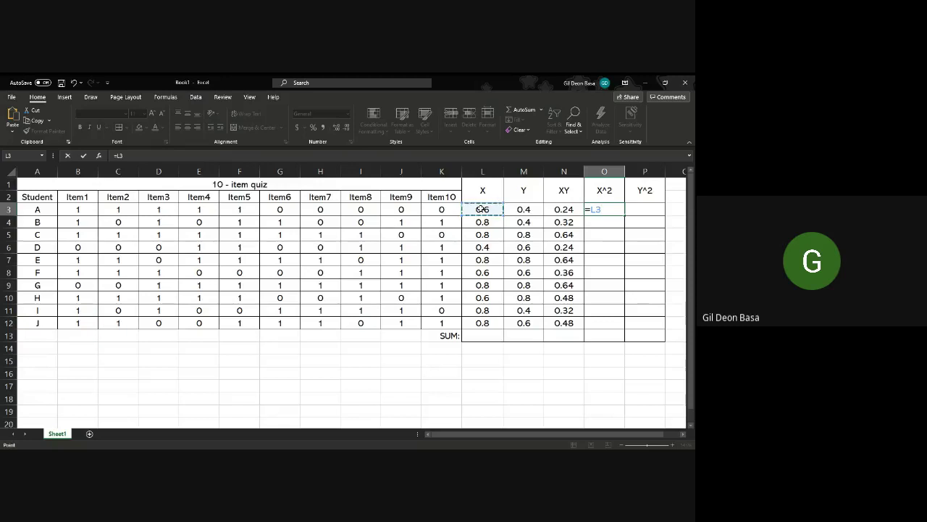
type("^2")
key("Return")
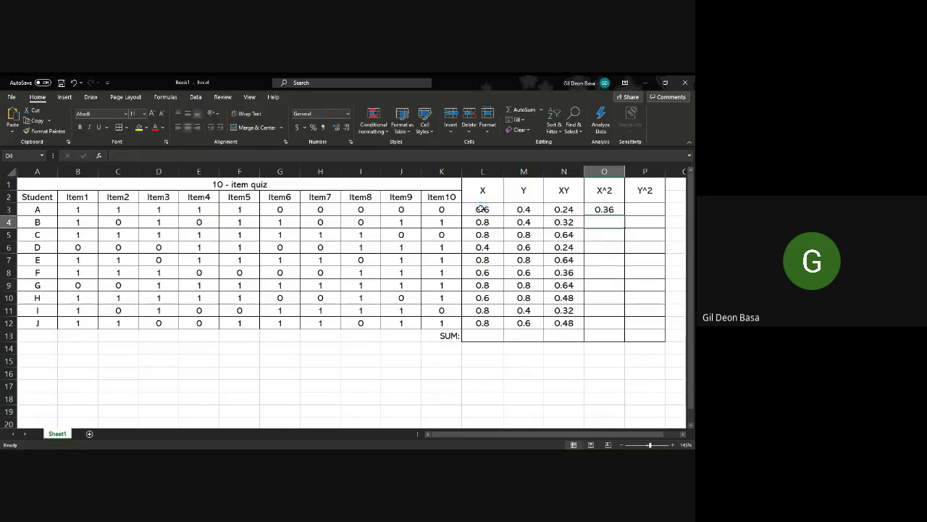
left_click(597, 210)
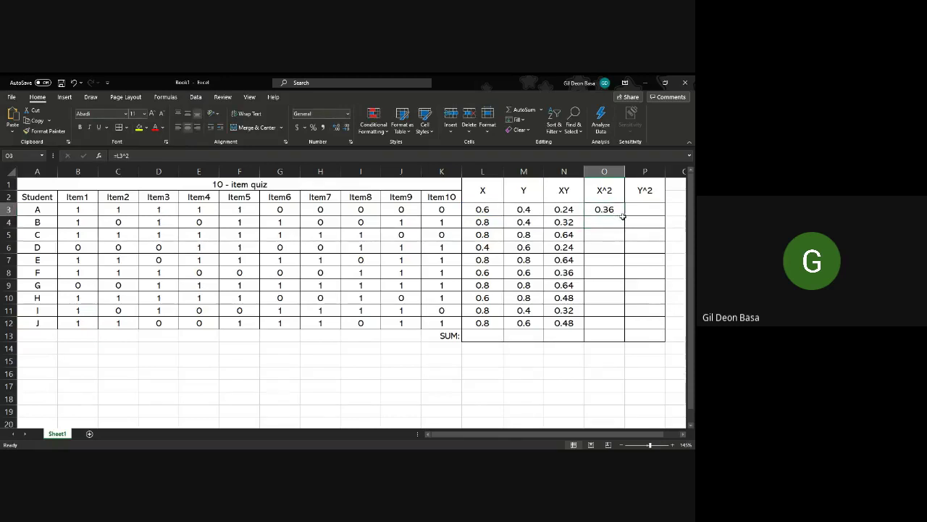
left_click_drag(624, 215, 612, 329)
Compute the Y^2 column by entering =M3^2 in P3 and filling the formula down to P12
left_click(648, 211)
type("=")
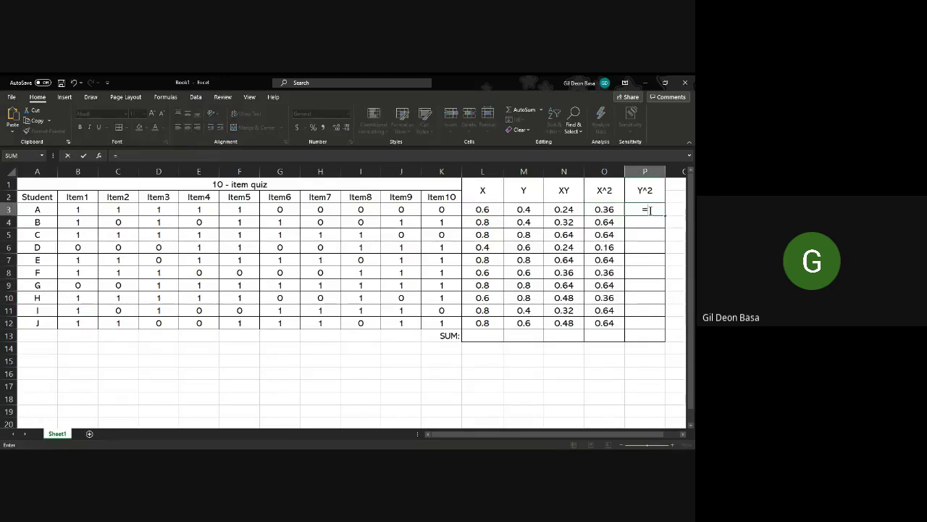
left_click(524, 210)
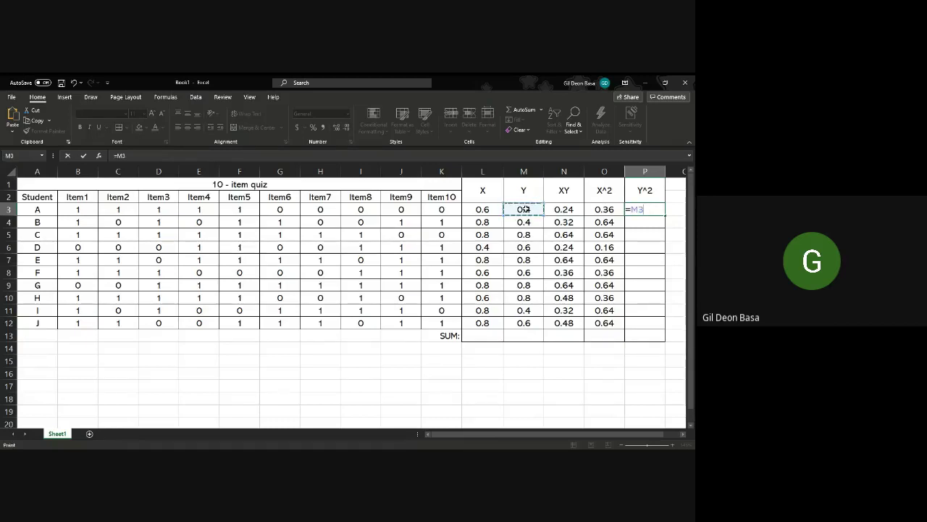
type("^2")
key("Return")
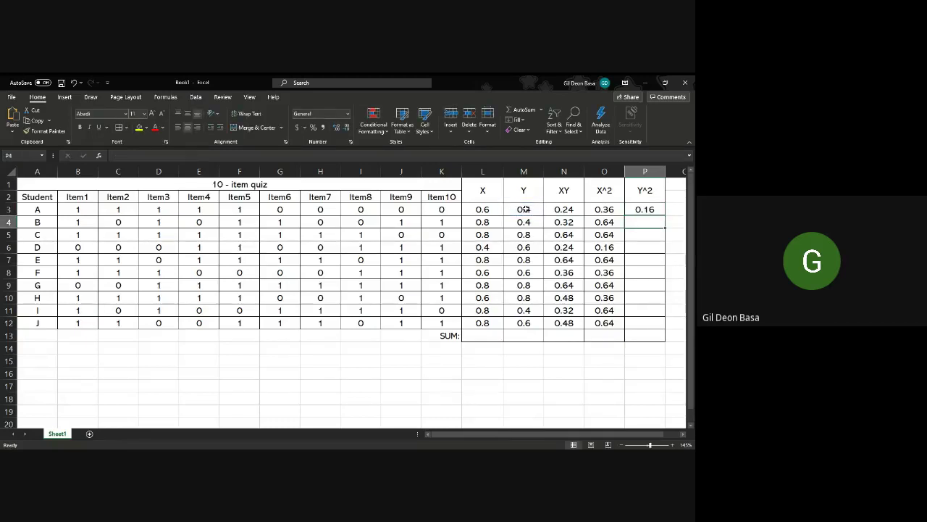
left_click(640, 210)
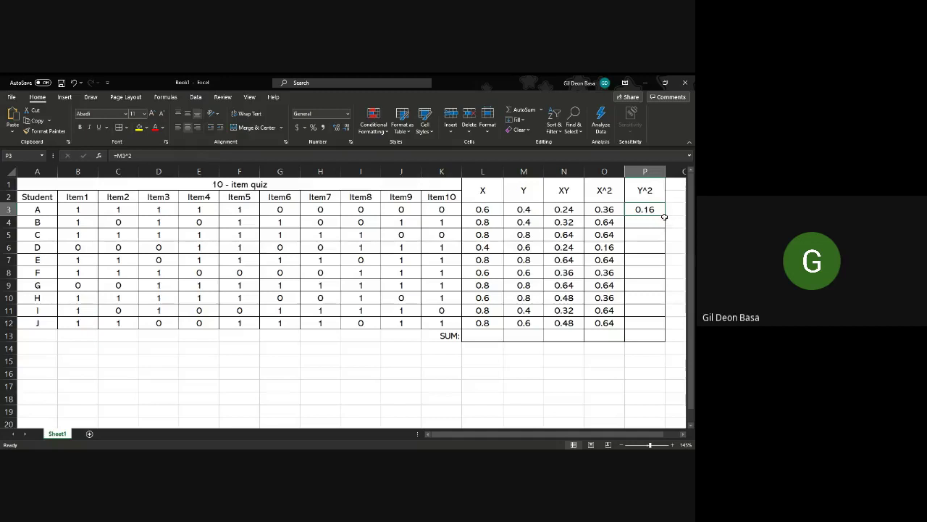
left_click_drag(663, 217, 661, 329)
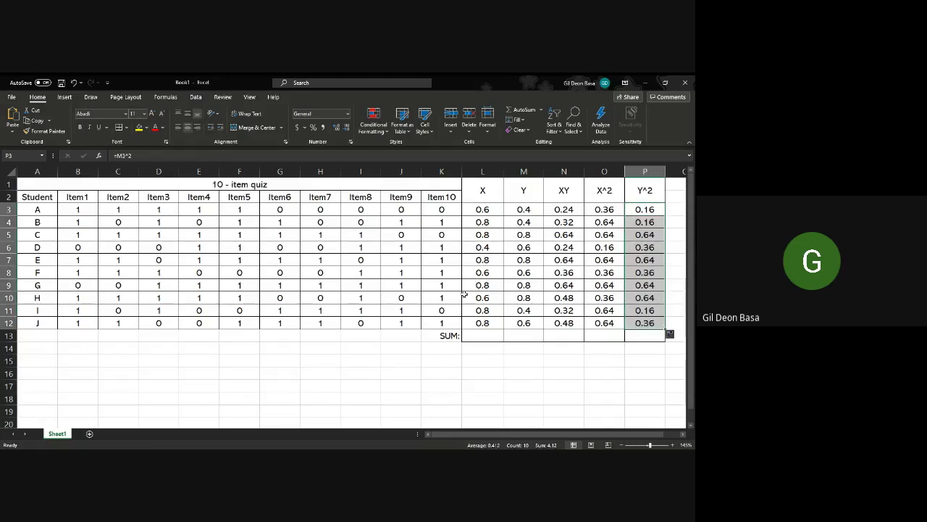
Total the X and Y columns in the SUM row, entering =SUM(L3:L12) in L13 and =SUM(M3:M12) in M13
left_click(479, 337)
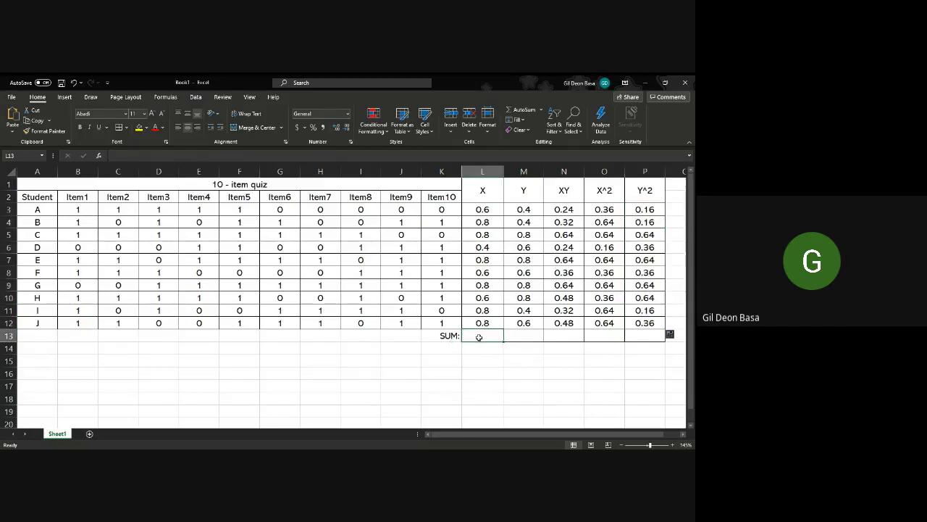
type("=sum(")
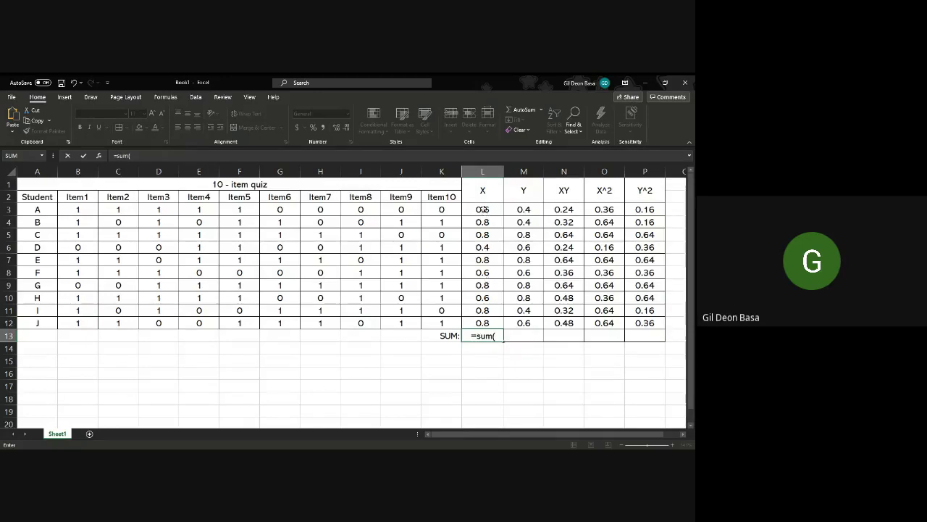
left_click_drag(483, 210, 482, 322)
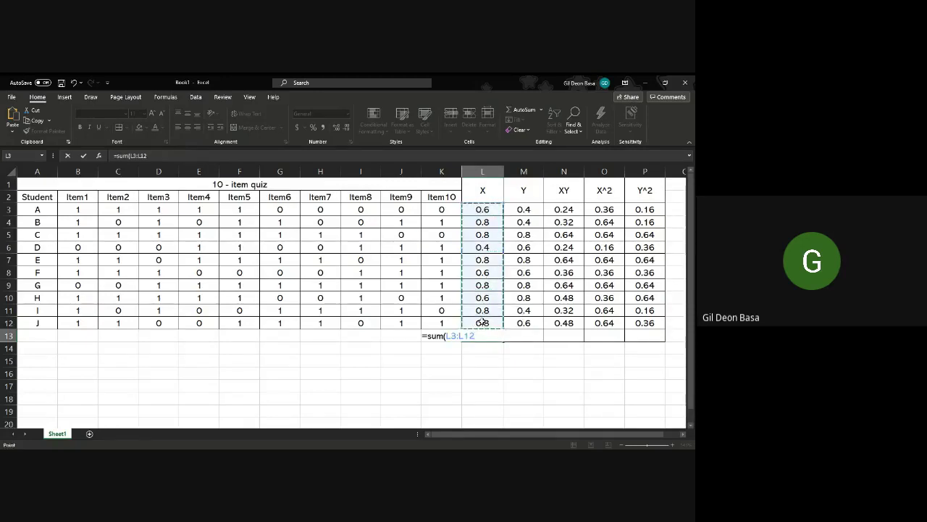
key("Return")
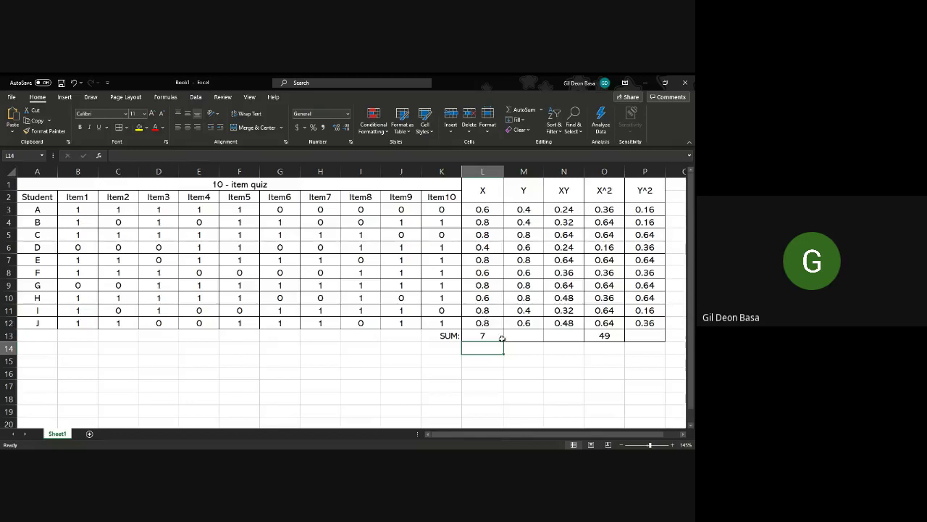
left_click(514, 335)
type("=sum(")
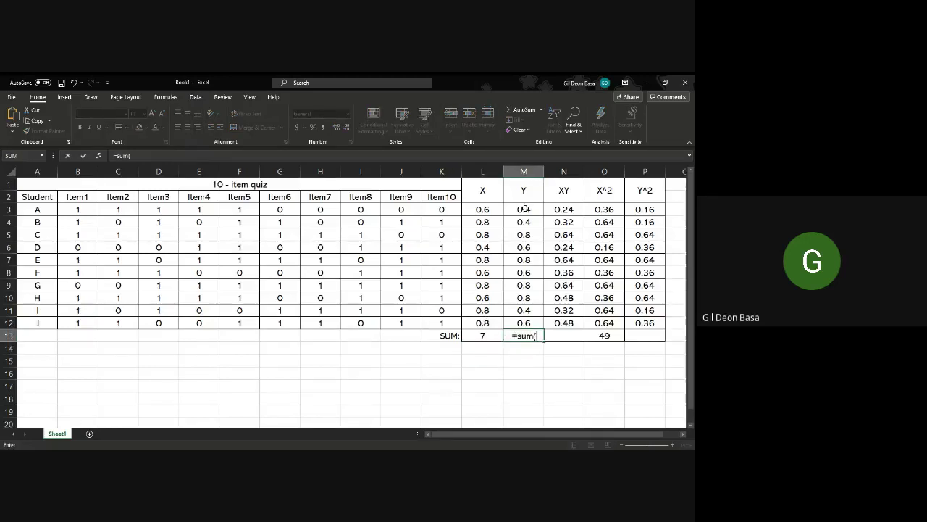
left_click_drag(525, 209, 523, 323)
key("Return")
Total the XY column by replacing the formula in N13 with =SUM(N3:N12)
left_click(560, 334)
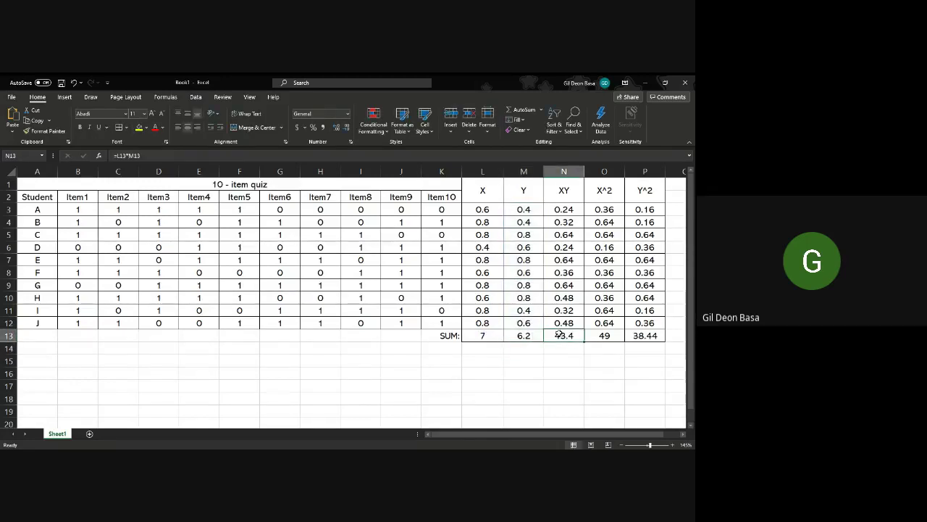
type("=sum(")
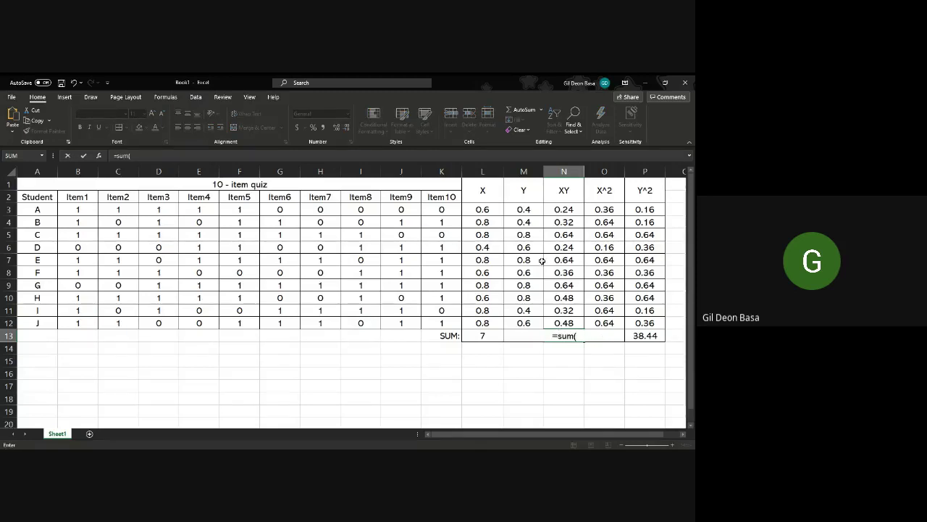
left_click_drag(570, 210, 558, 320)
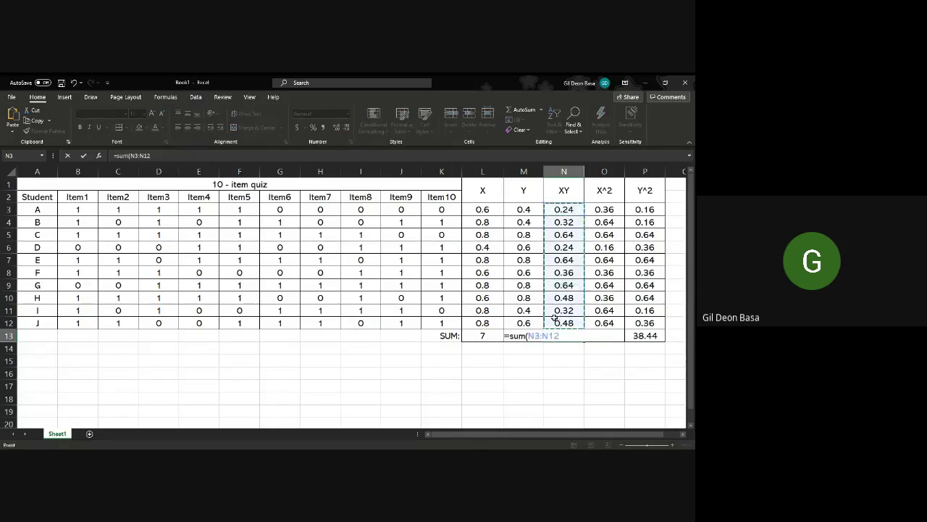
key("Return")
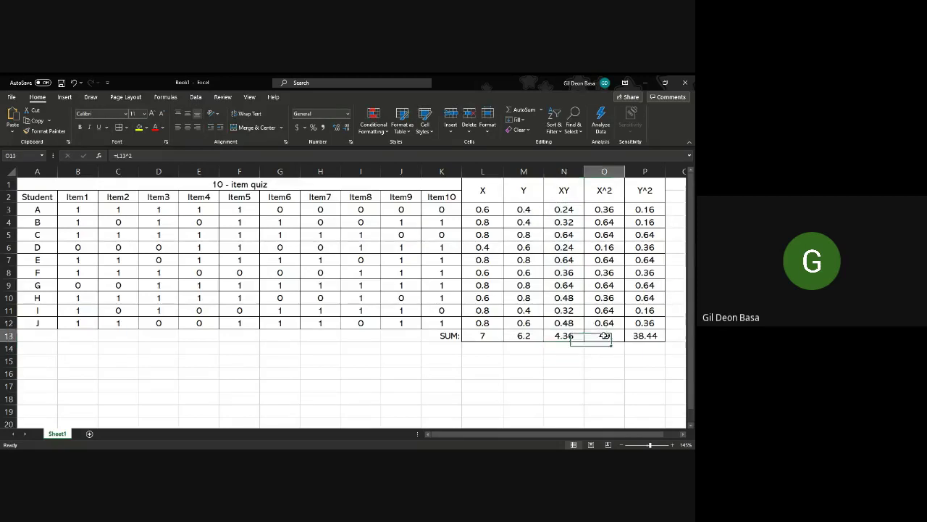
Total the X^2 column by replacing the formula in O13 with =SUM(O3:O12)
double_click(602, 336)
key("BackSpace")
key("BackSpace")
key("BackSpace")
key("BackSpace")
key("BackSpace")
key("BackSpace")
type("=sum(")
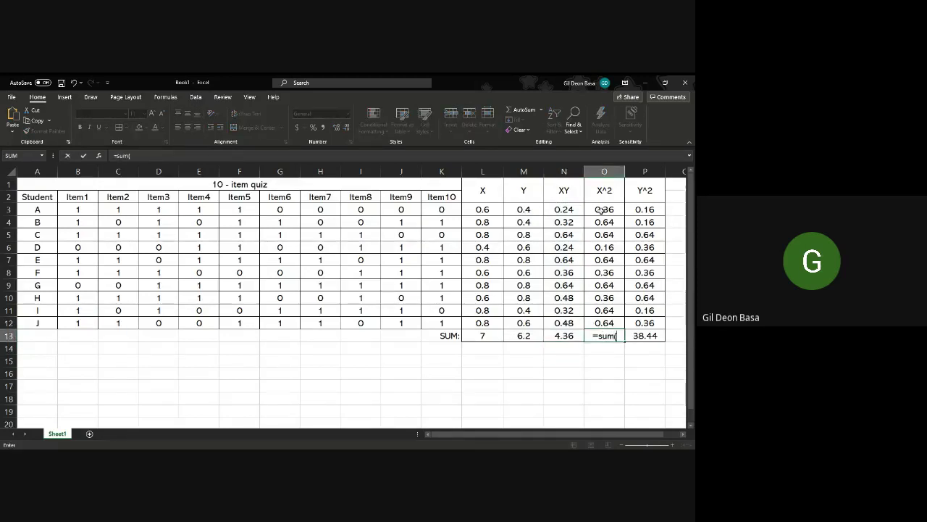
left_click_drag(601, 210, 606, 322)
key("Return")
Total the Y^2 column by replacing the formula in P13 with =SUM(P3:P12)
left_click(641, 334)
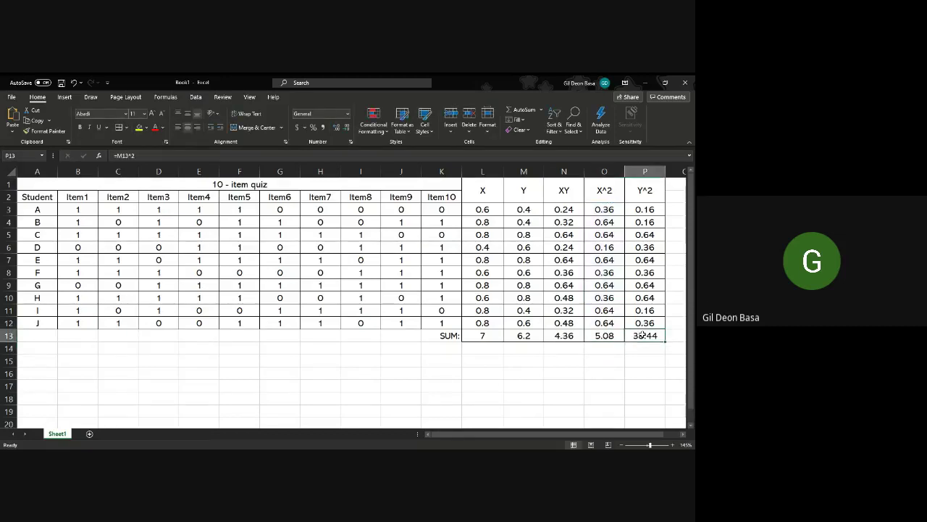
type("=sum(")
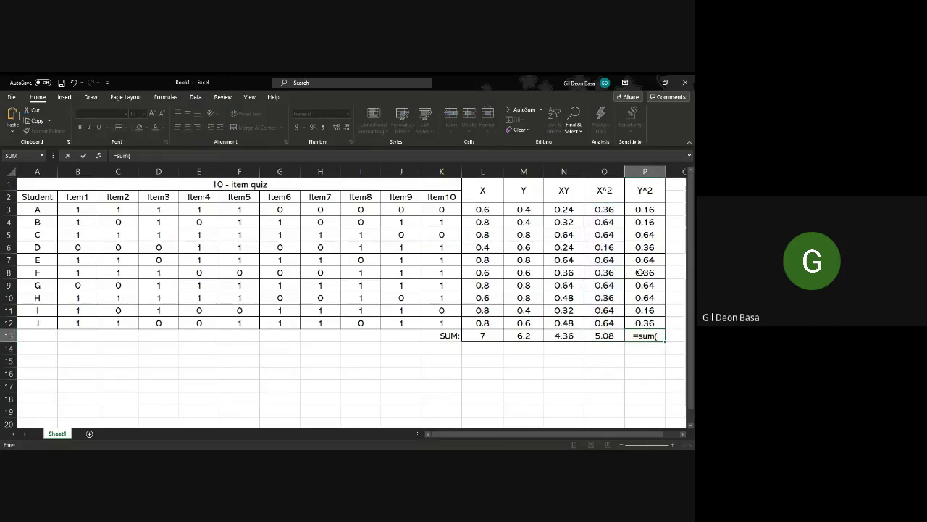
left_click_drag(632, 211, 648, 321)
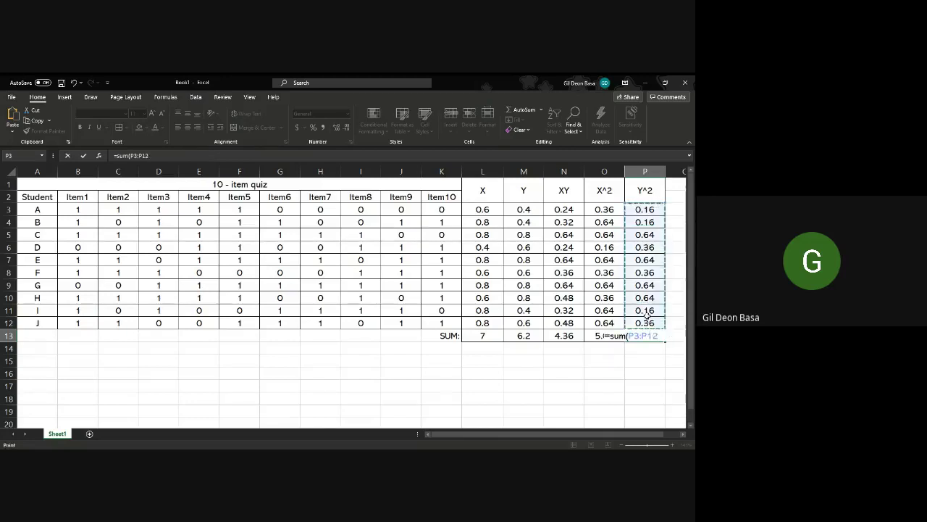
key("Return")
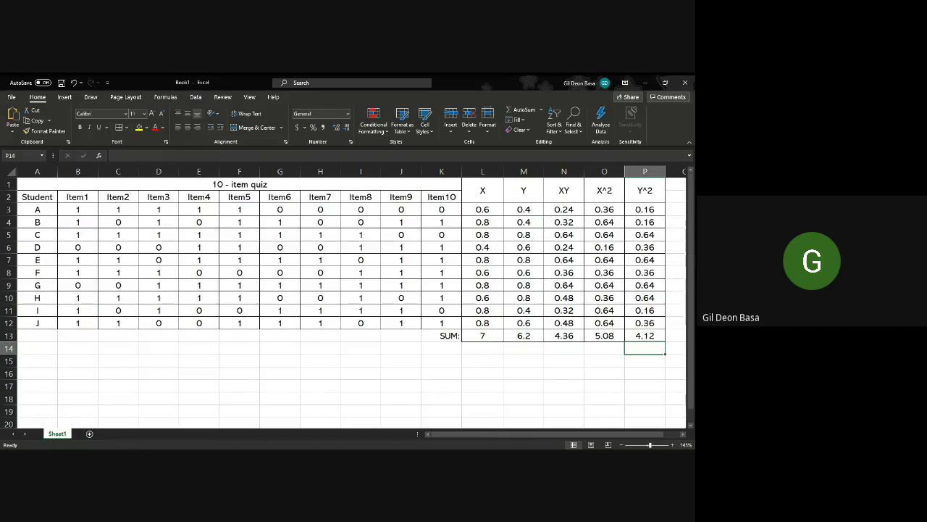
Switch to the PowerPoint slide and handwrite r1 = 10(4.36) below the r1 formula, looking up the XY sum in the Excel sheet
key("alt+Tab")
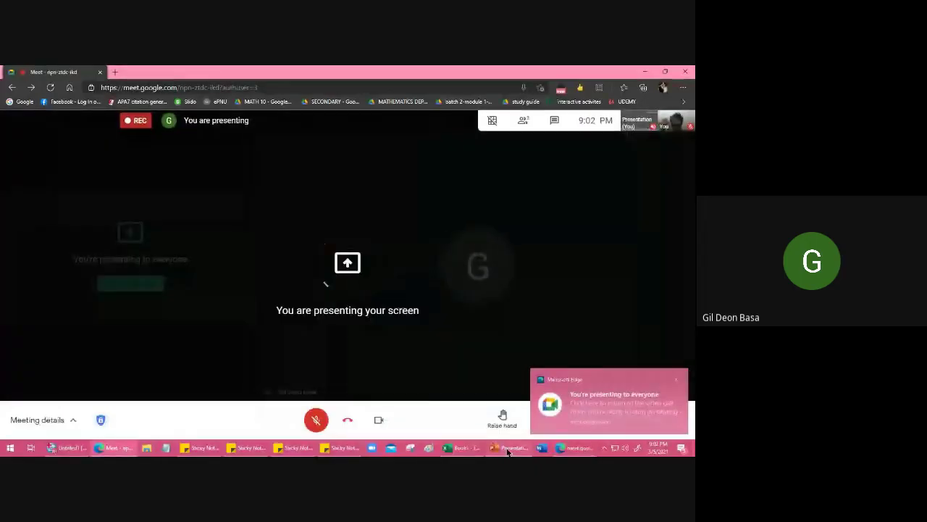
left_click(507, 449)
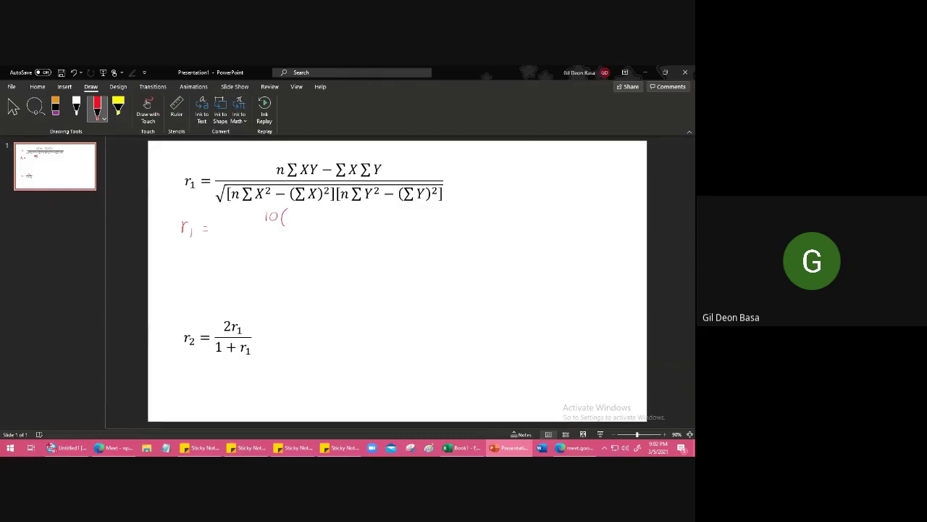
left_click(460, 448)
left_click(562, 325)
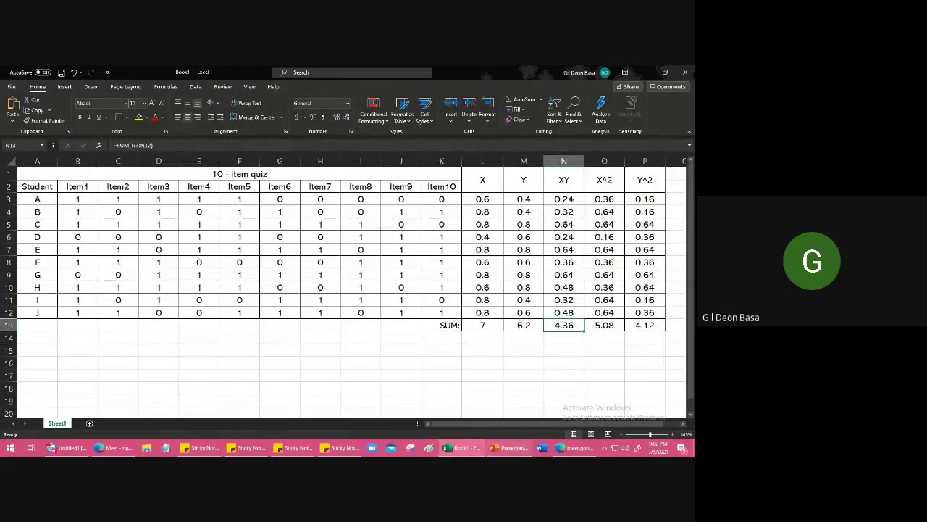
left_click(512, 449)
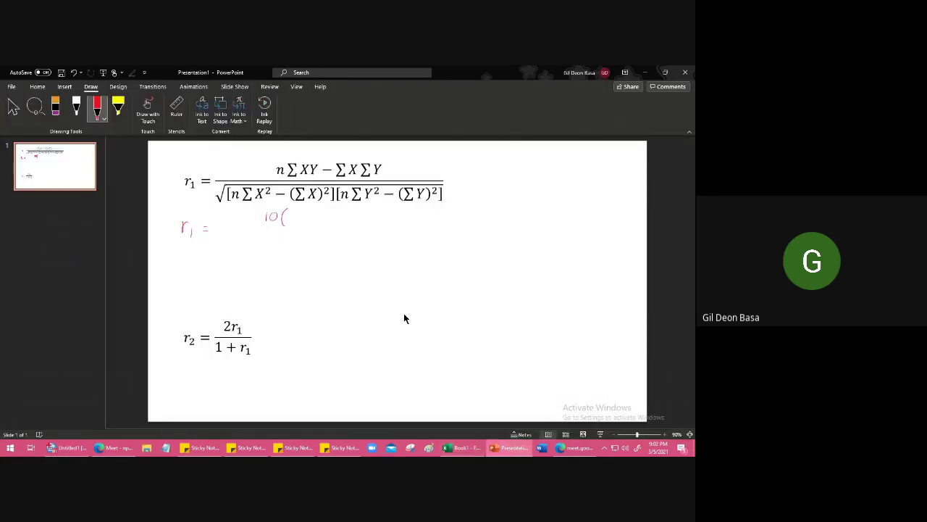
left_click_drag(287, 210, 294, 216)
mouse_move(292, 209)
left_mouse_down()
mouse_move(291, 222)
mouse_move(307, 218)
left_mouse_up()
Complete the handwritten numerator with − (7)(6.2) from Excel's X and Y sums, and draw the fraction bar and square root beginning with (10(
left_click(469, 447)
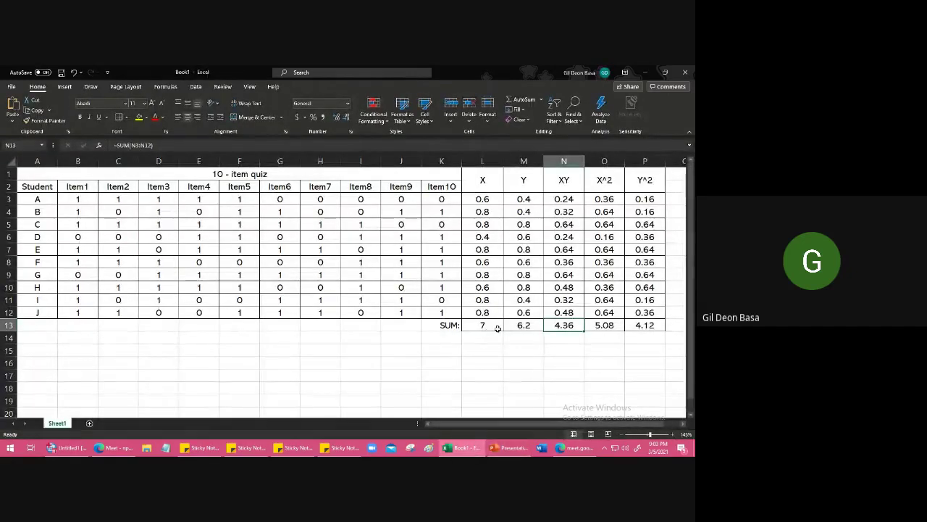
left_click(506, 448)
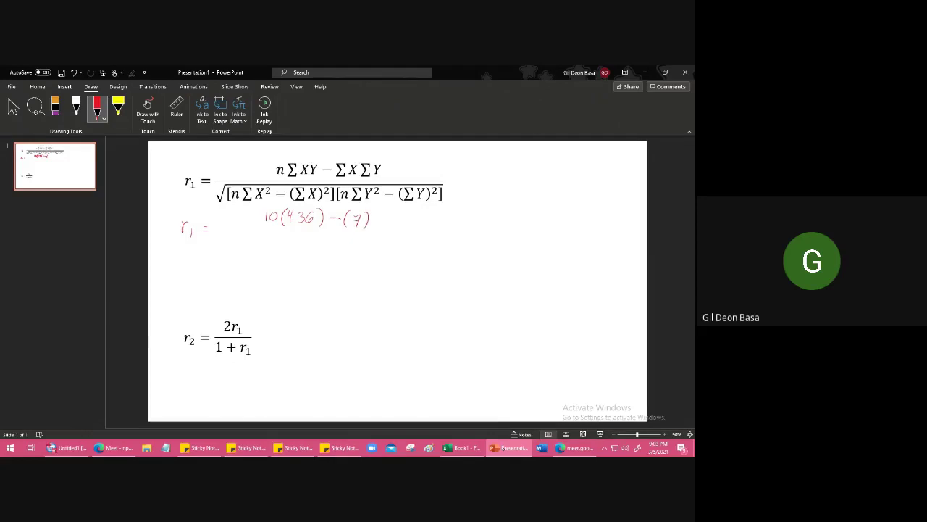
mouse_move(404, 212)
left_mouse_down()
mouse_move(403, 230)
mouse_move(237, 232)
mouse_move(239, 241)
mouse_move(414, 251)
left_mouse_up()
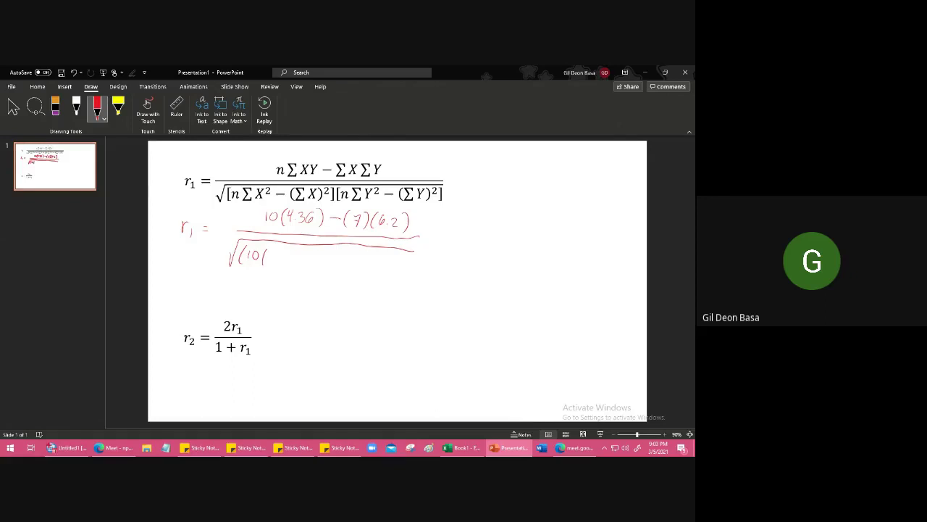
Look up the X^2 sum in Excel and handwrite 5.08) − 7² under the square root on the PowerPoint slide
left_click(463, 449)
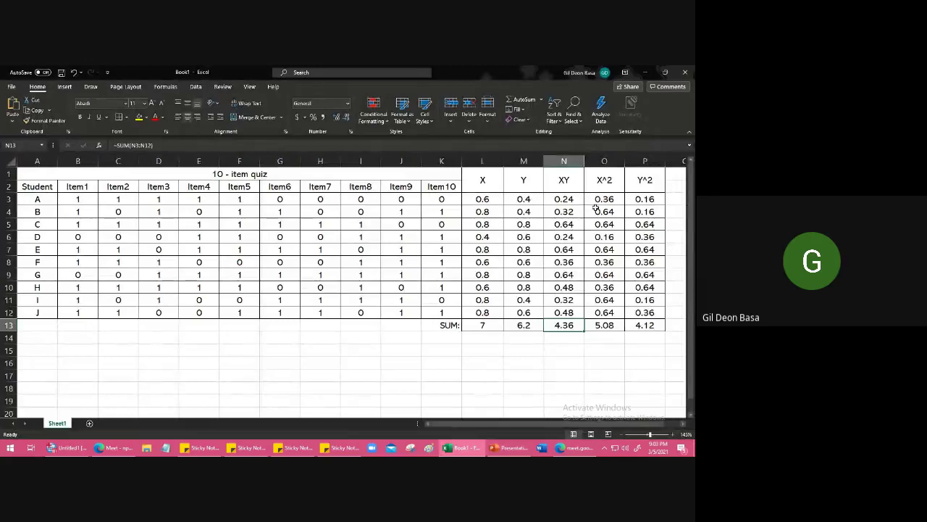
left_click(604, 326)
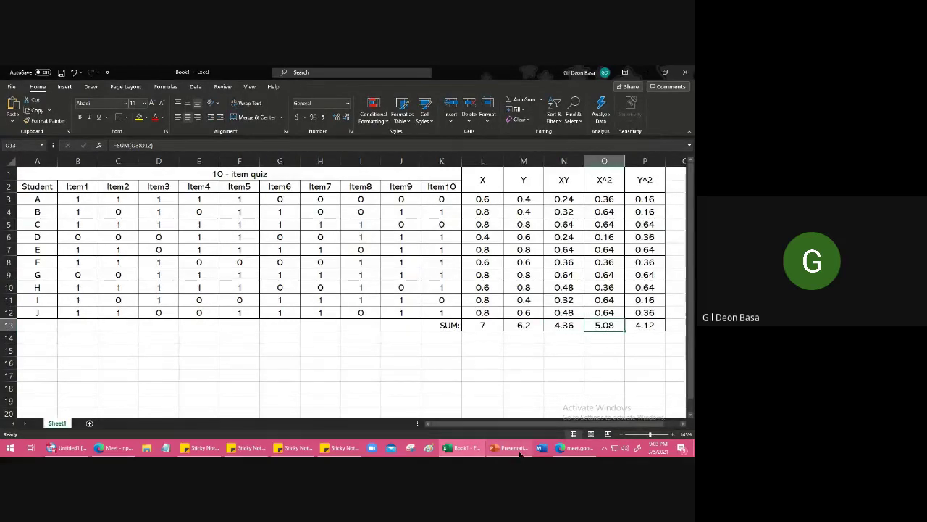
left_click(514, 449)
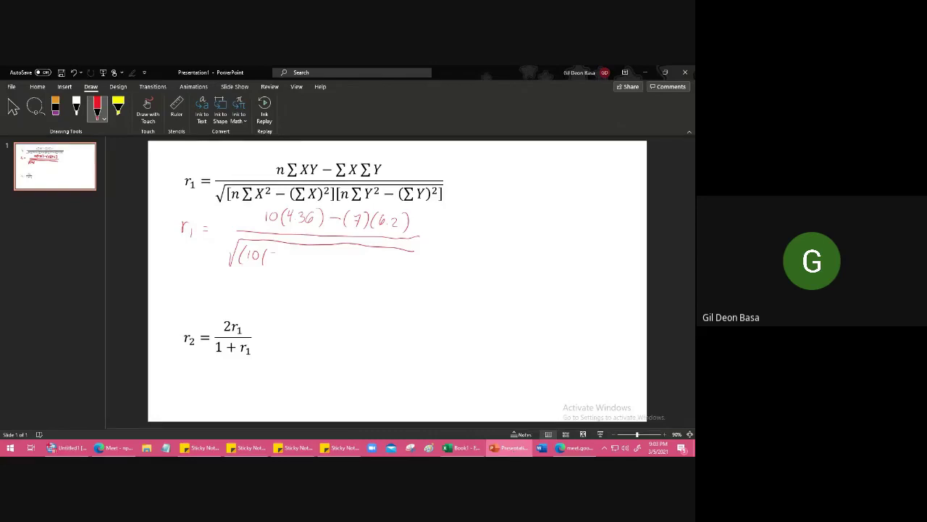
left_click_drag(298, 253, 297, 255)
mouse_move(325, 255)
left_mouse_down()
mouse_move(330, 270)
mouse_move(346, 257)
left_mouse_up()
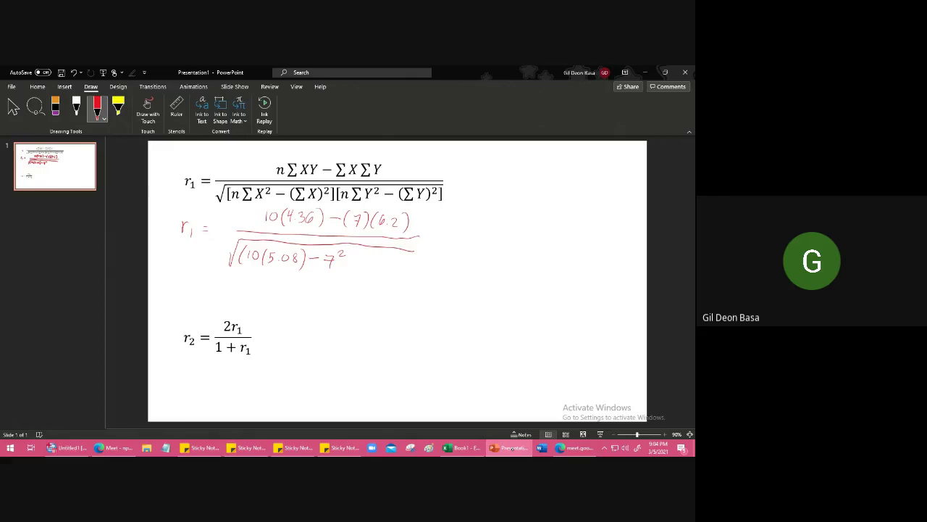
Handwrite the second factor (10(4.12) − 6.2²) using Excel's Y^2 sum, and extend the root and fraction bar over it
mouse_move(350, 250)
left_mouse_down()
mouse_move(350, 267)
mouse_move(366, 268)
left_mouse_up()
mouse_move(374, 260)
left_mouse_down()
mouse_move(370, 267)
mouse_move(375, 260)
left_mouse_up()
left_click_drag(385, 255, 381, 273)
left_click(467, 451)
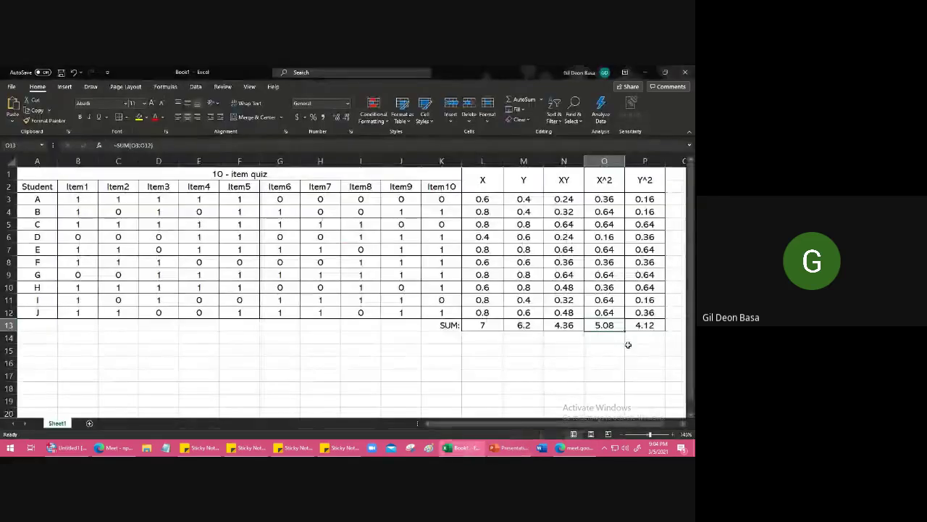
left_click(516, 449)
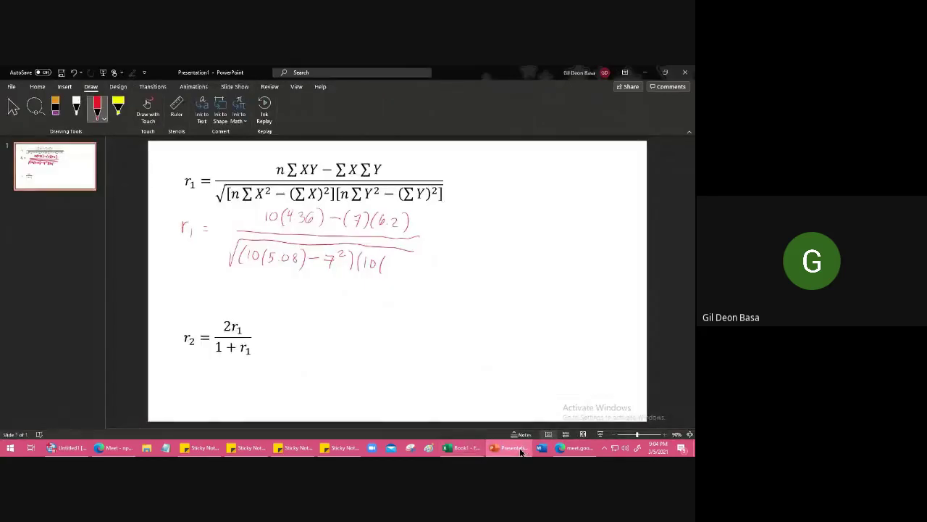
mouse_move(390, 259)
left_mouse_down()
mouse_move(396, 271)
mouse_move(413, 259)
mouse_move(423, 279)
left_mouse_up()
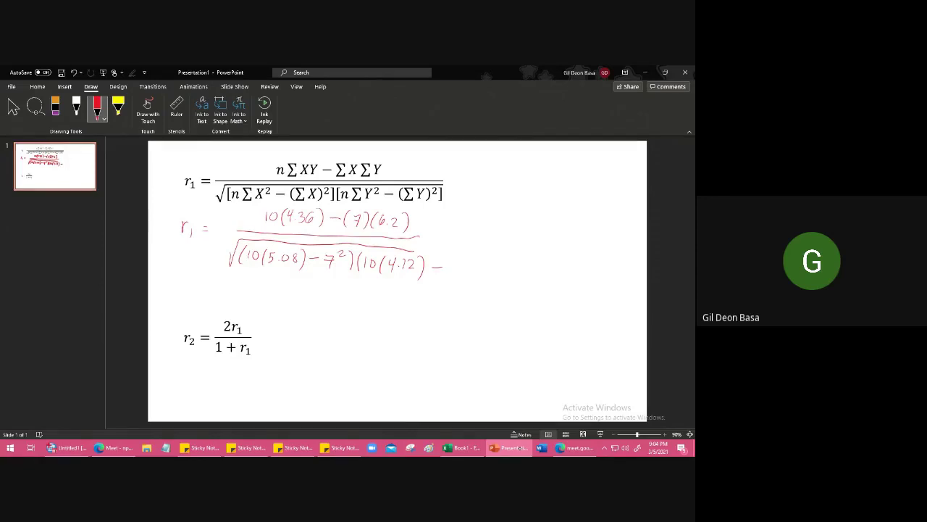
mouse_move(453, 260)
left_mouse_down()
mouse_move(451, 275)
mouse_move(490, 265)
mouse_move(483, 284)
left_mouse_up()
mouse_move(409, 250)
left_mouse_down()
mouse_move(483, 254)
mouse_move(469, 240)
mouse_move(492, 243)
left_mouse_up()
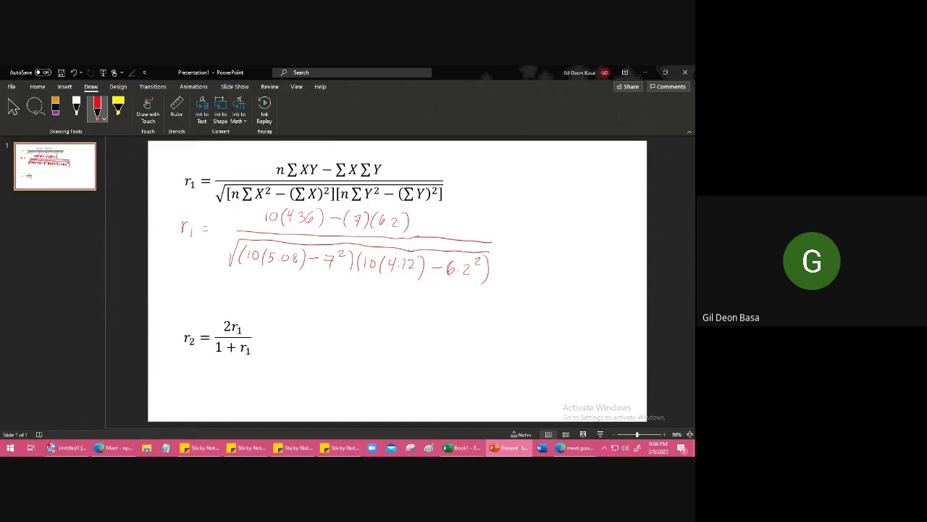
Handwrite the result r1 = 0.0897 below the substituted r1 formula
left_click_drag(189, 290, 201, 303)
mouse_move(231, 285)
left_mouse_down()
mouse_move(226, 295)
mouse_move(233, 286)
mouse_move(278, 291)
mouse_move(277, 303)
mouse_move(294, 296)
left_mouse_up()
left_click(241, 296)
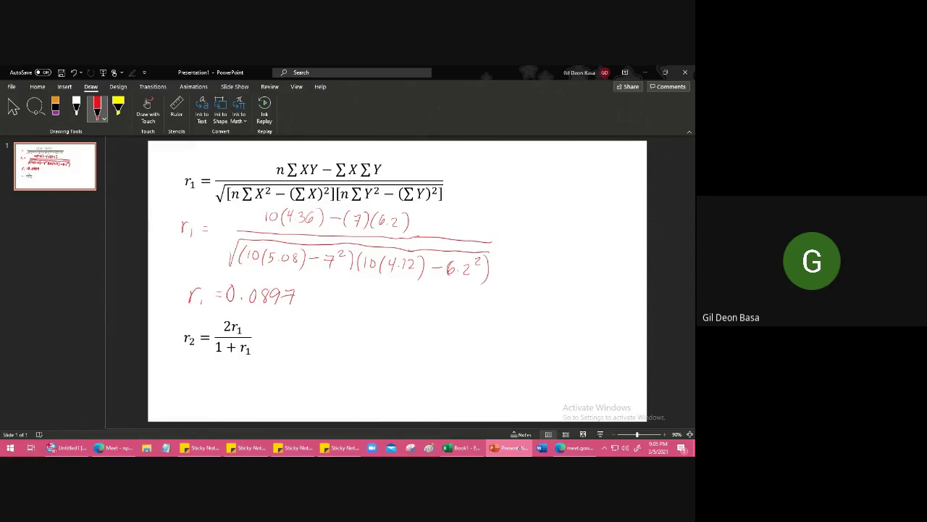
Handwrite the substitution = 2(0.0897) / (1 + 0.0897) = beside the r2 formula
left_click_drag(257, 336, 266, 336)
mouse_move(282, 324)
left_mouse_down()
mouse_move(302, 340)
mouse_move(311, 326)
mouse_move(330, 326)
left_mouse_up()
left_click(317, 331)
mouse_move(343, 325)
left_mouse_down()
mouse_move(339, 335)
mouse_move(346, 326)
mouse_move(358, 333)
left_mouse_up()
mouse_move(368, 317)
left_mouse_down()
mouse_move(371, 336)
mouse_move(287, 345)
mouse_move(292, 364)
mouse_move(313, 356)
left_mouse_up()
mouse_move(310, 352)
left_mouse_down()
mouse_move(309, 363)
mouse_move(340, 356)
mouse_move(338, 364)
left_mouse_up()
left_click(330, 361)
mouse_move(355, 355)
left_mouse_down()
mouse_move(351, 366)
mouse_move(360, 367)
left_mouse_up()
mouse_move(367, 358)
left_mouse_down()
mouse_move(377, 358)
mouse_move(371, 369)
left_mouse_up()
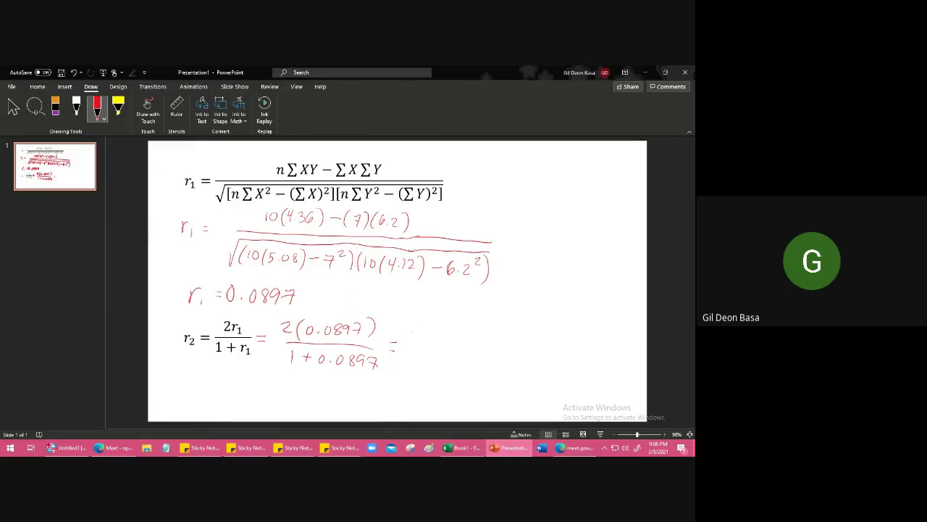
Handwrite the computed r2 value after the substituted r2 fraction
mouse_move(415, 333)
left_mouse_down()
mouse_move(407, 342)
mouse_move(415, 332)
mouse_move(432, 347)
mouse_move(464, 341)
left_mouse_up()
left_click(421, 346)
mouse_move(461, 335)
left_mouse_down()
mouse_move(460, 348)
mouse_move(468, 345)
mouse_move(410, 360)
left_mouse_up()
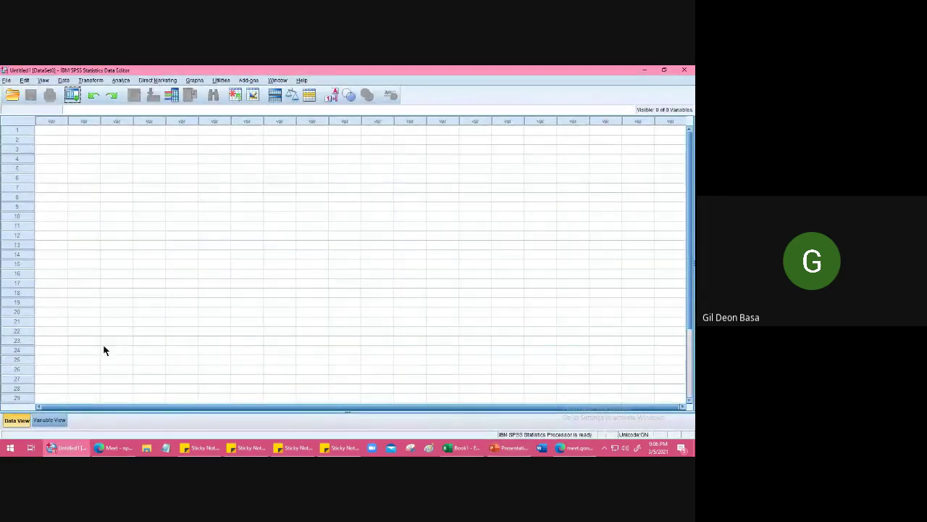
Define the first variable as ITEM1 in the Variable View of the empty SPSS dataset
left_click(49, 421)
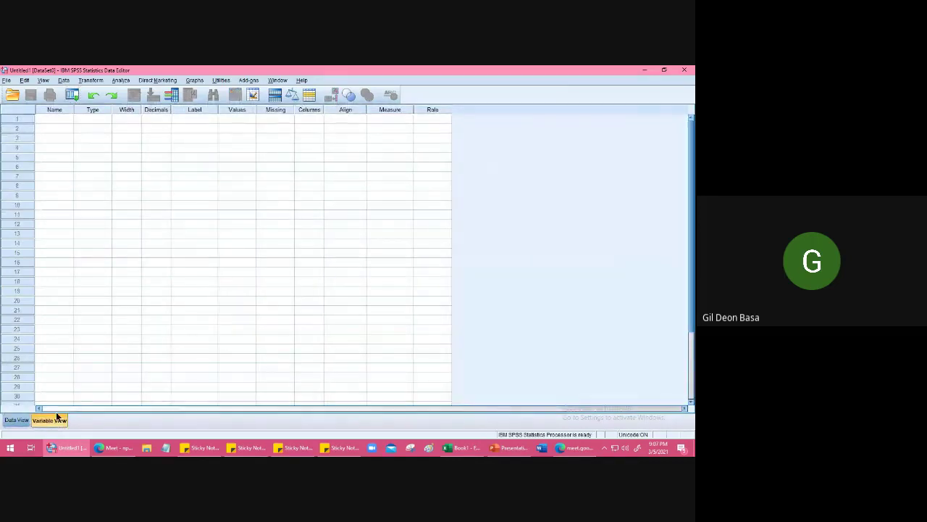
left_click(54, 119)
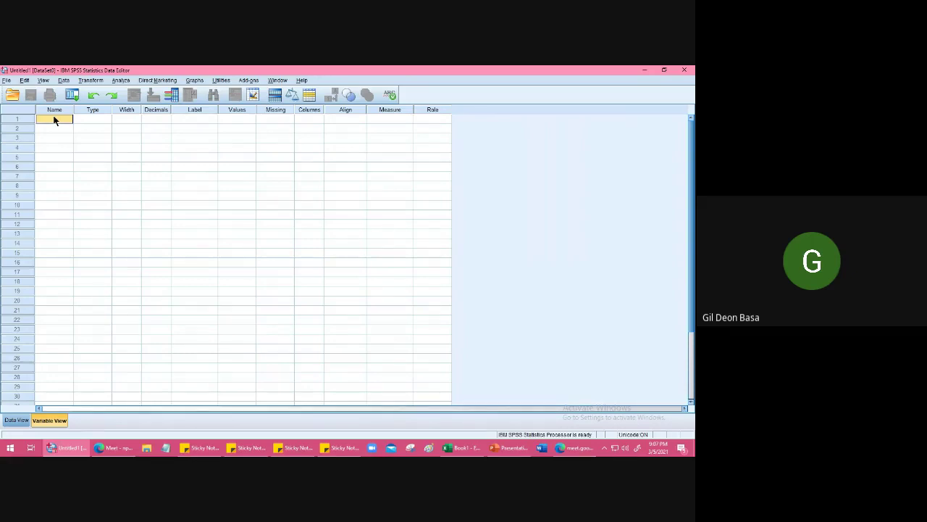
left_click(53, 119)
key("Return")
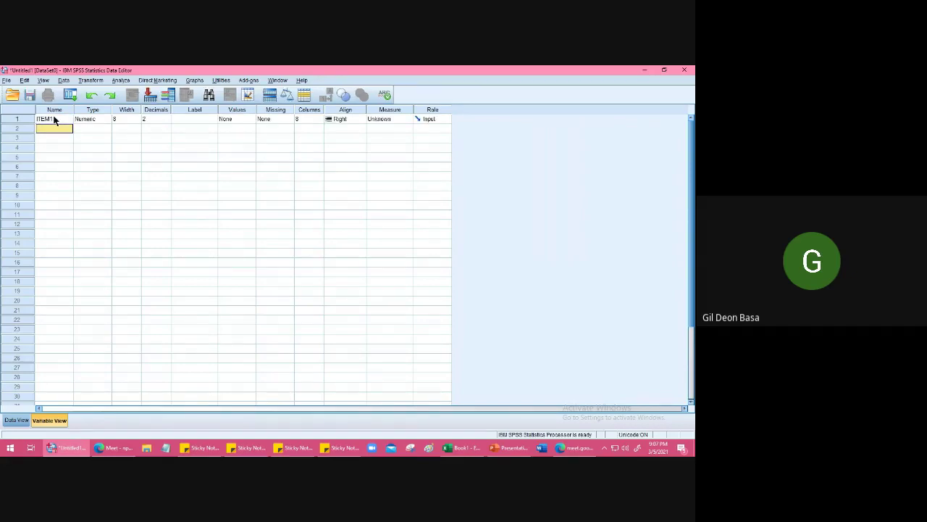
Define the remaining odd-item variables ITEM3, ITEM5, ITEM7 and ITEM9 in rows 2 to 5 of the variable list
key("F2")
key("Return")
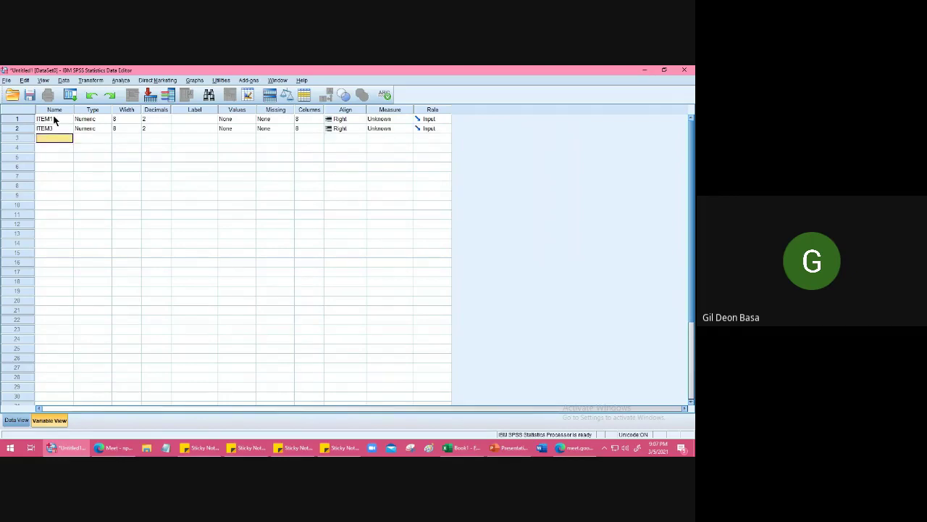
key("F2")
type("ITEM5")
key("Return")
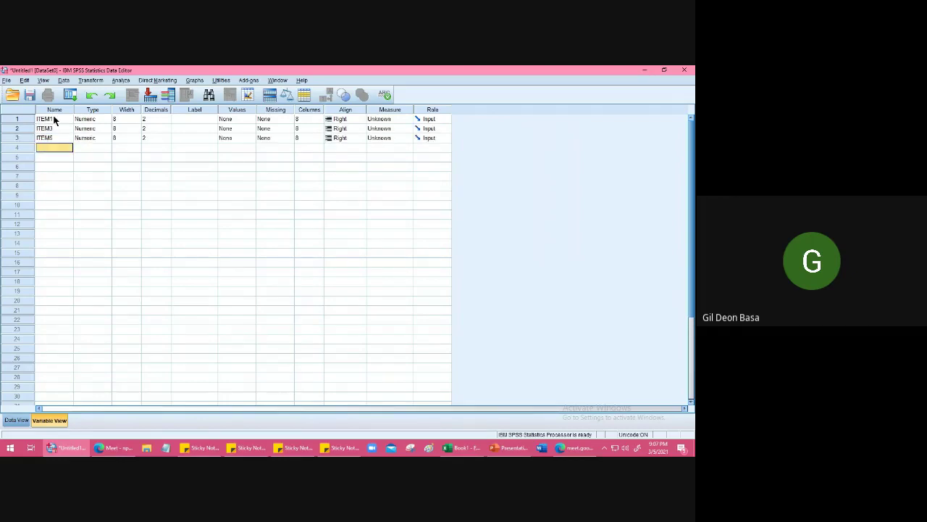
type("ITEM7")
key("Return")
type("ITEM")
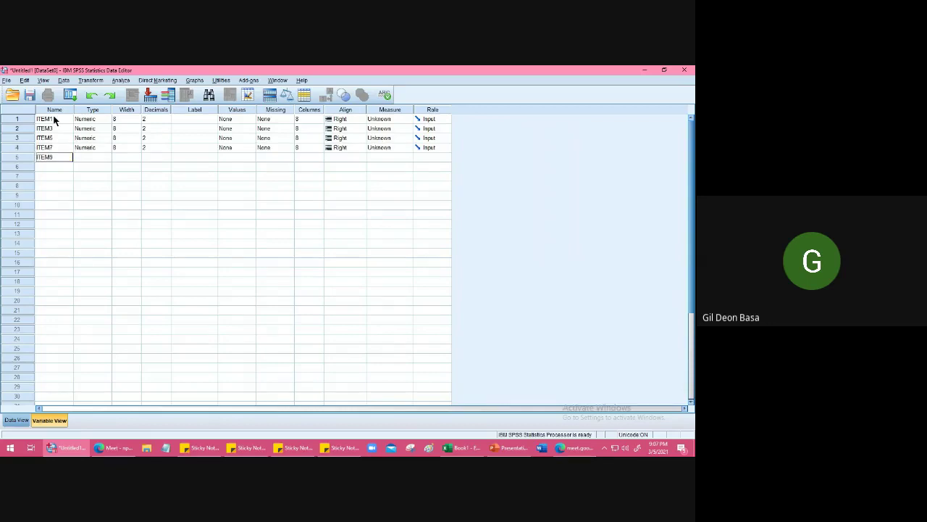
type("9")
key("Return")
Define the even-item variables ITEM2, ITEM4, ITEM6, ITEM8 and ITEM10 in rows 6 to 10 of the variable list
type("ITEM")
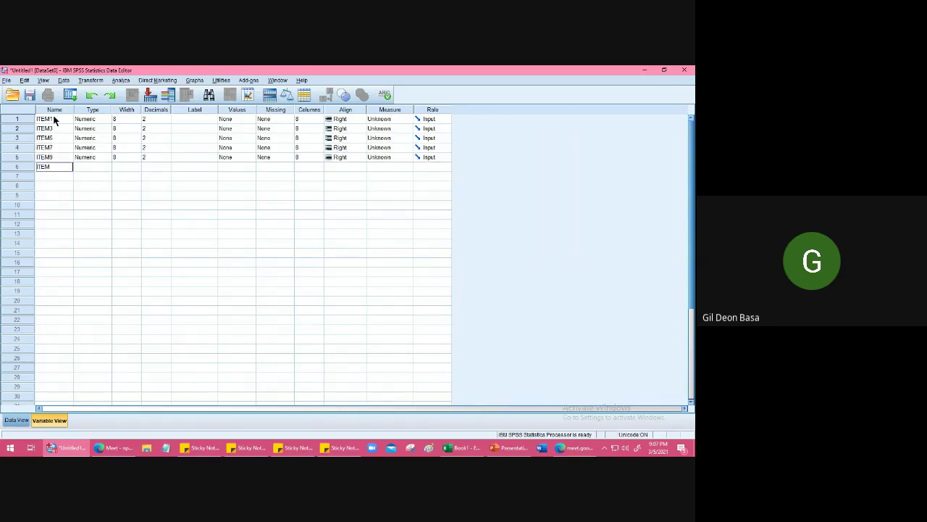
type("2")
key("Return")
type("ITEM4")
key("Return")
type("ITEM6")
key("Return")
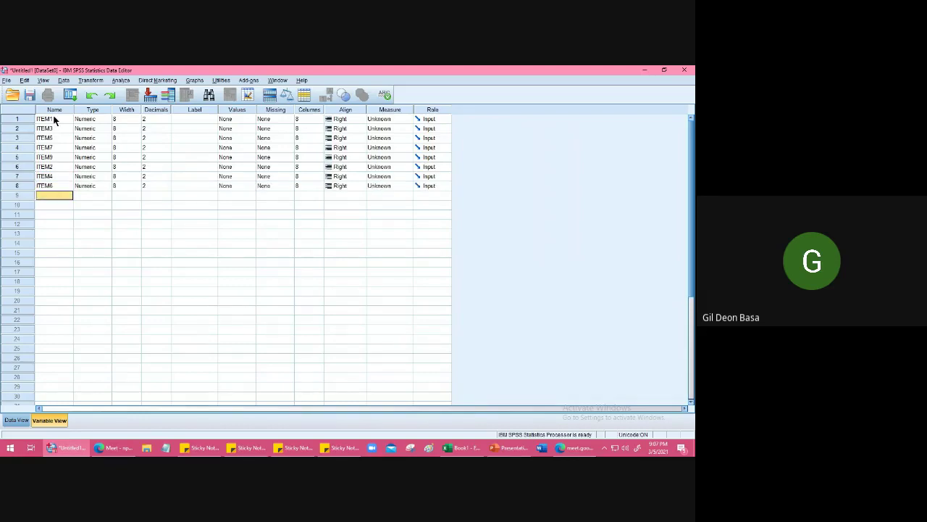
type("ITEM8")
key("Return")
type("ITEM")
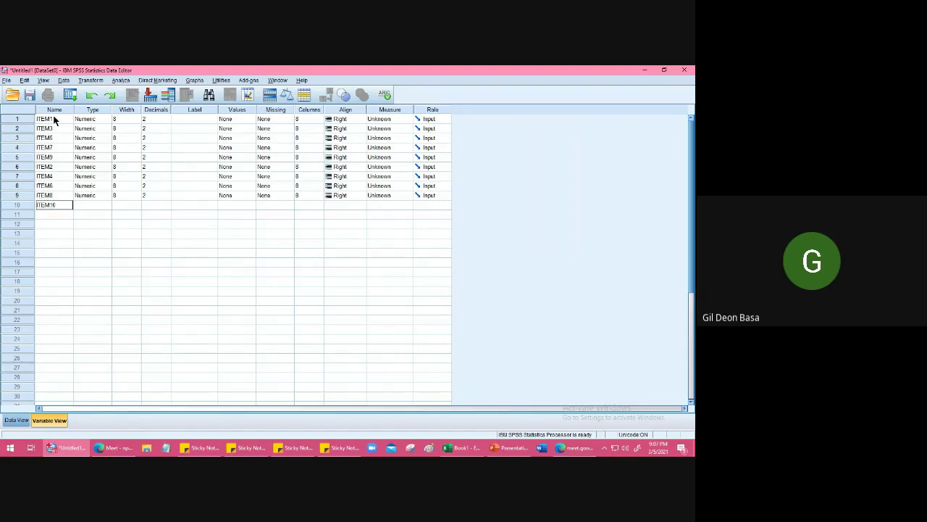
type("10")
key("Return")
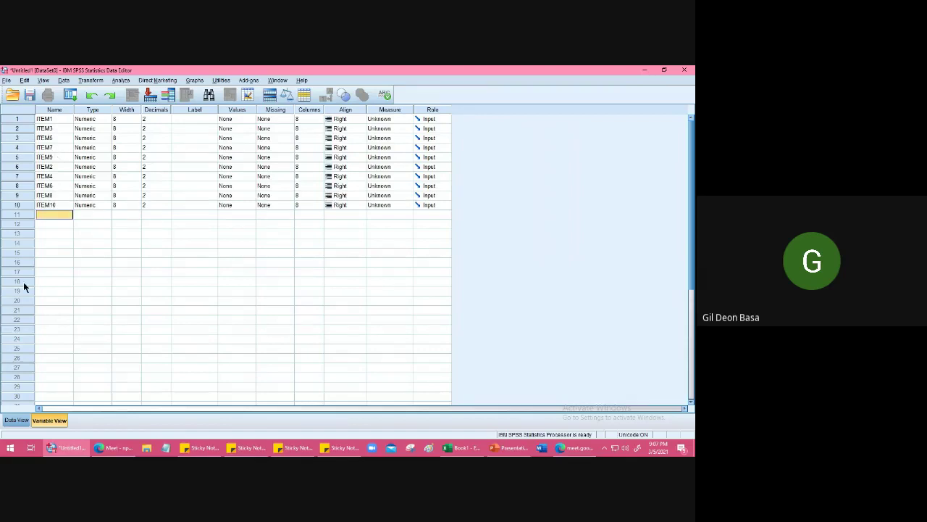
Copy the Item1 scores of students A to J from the Excel quiz table into the ITEM1 column of the SPSS Data View
left_click(16, 421)
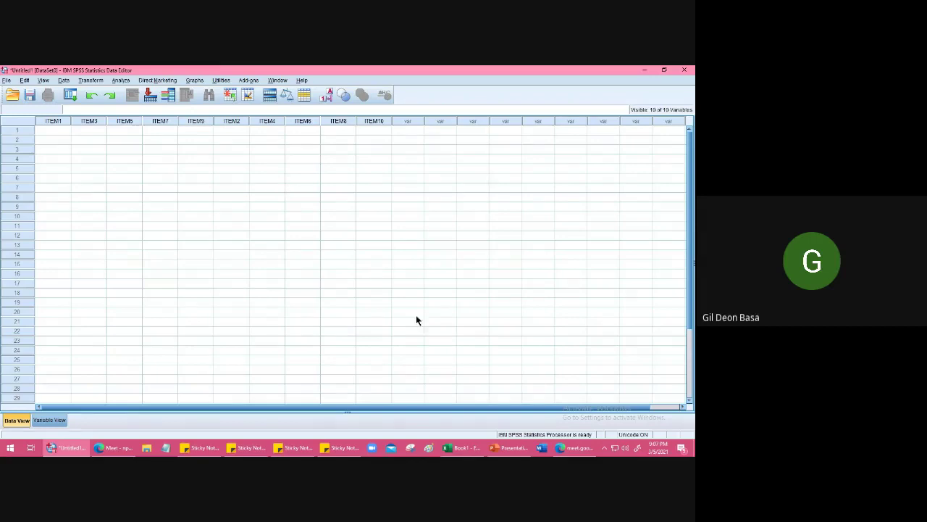
left_click(464, 449)
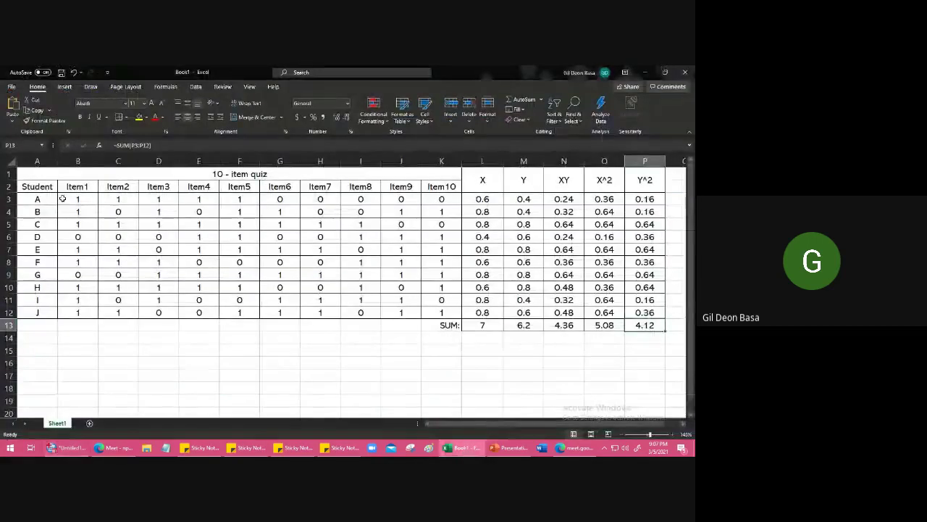
left_click_drag(69, 198, 78, 313)
key("ctrl+c")
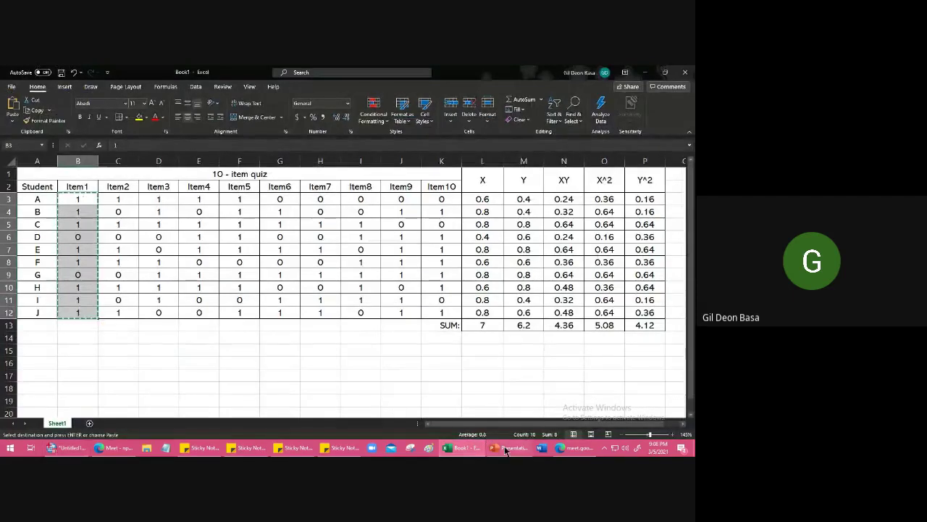
left_click(510, 448)
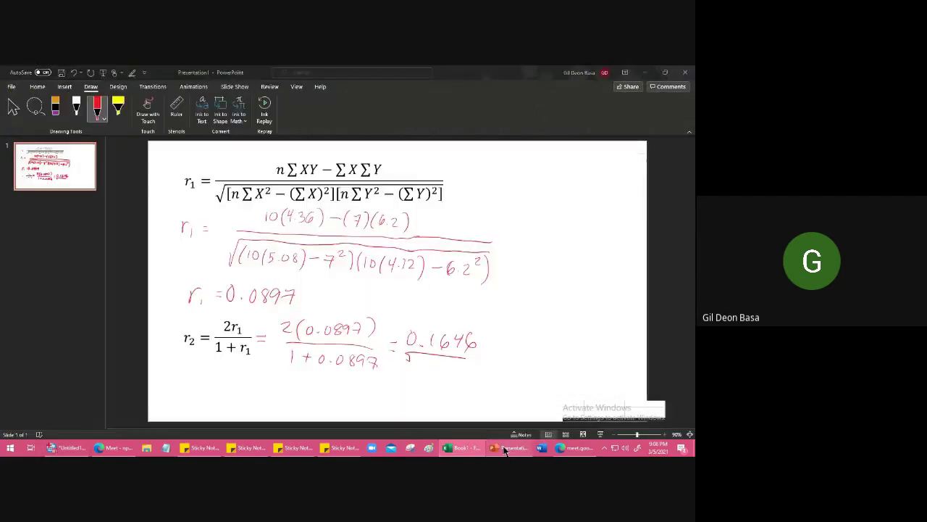
left_click(455, 448)
left_click(69, 448)
left_click(49, 132)
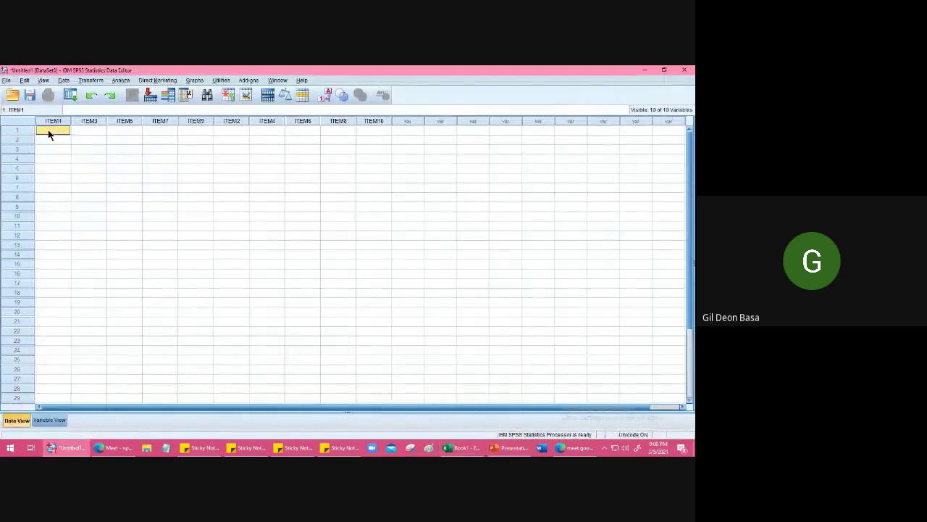
right_click(48, 132)
left_click(65, 156)
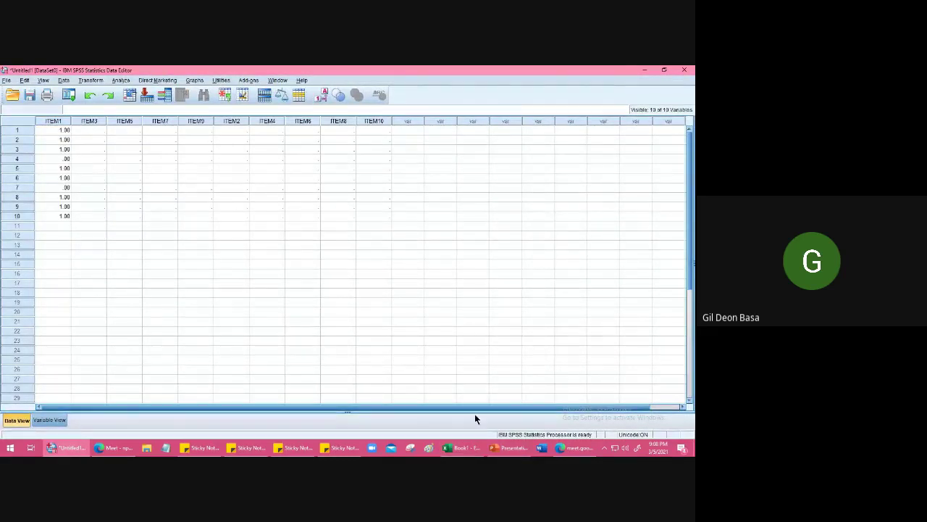
Copy the ten Item3 scores from the Excel quiz table into the ITEM3 column in SPSS
left_click(467, 448)
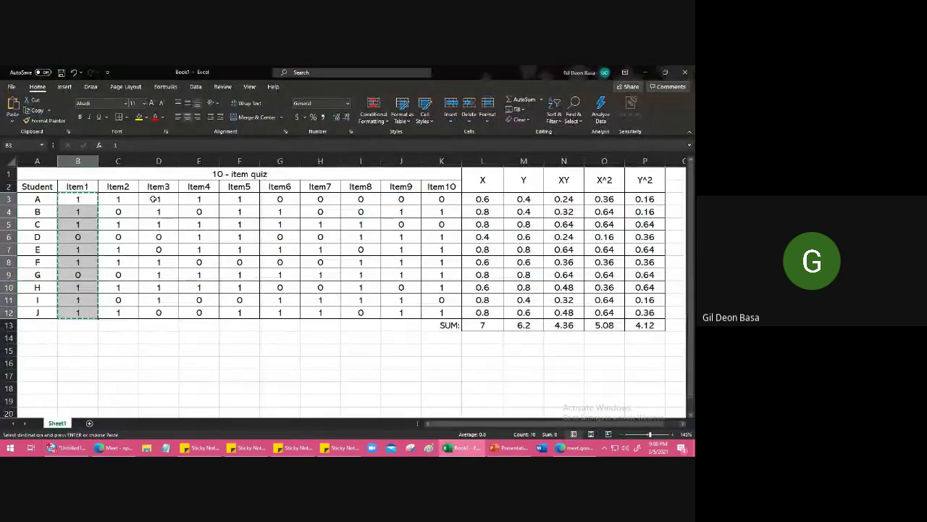
left_click_drag(153, 199, 166, 316)
key("ctrl+c")
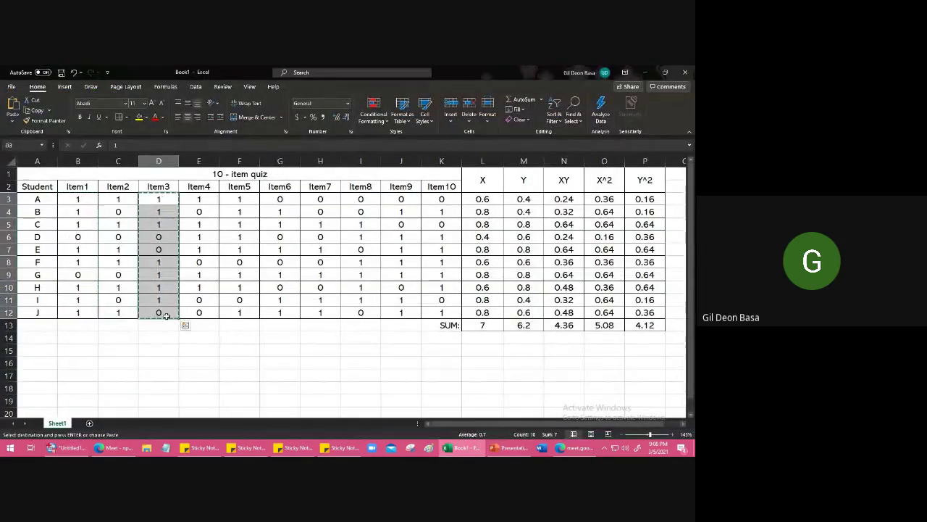
key("alt+Tab")
left_click(84, 128)
right_click(84, 128)
left_click(102, 157)
Copy the ten Item5 scores from the Excel quiz table into the ITEM5 column in SPSS
key("alt+Tab")
left_click_drag(239, 199, 241, 312)
key("ctrl+c")
key("alt+Tab")
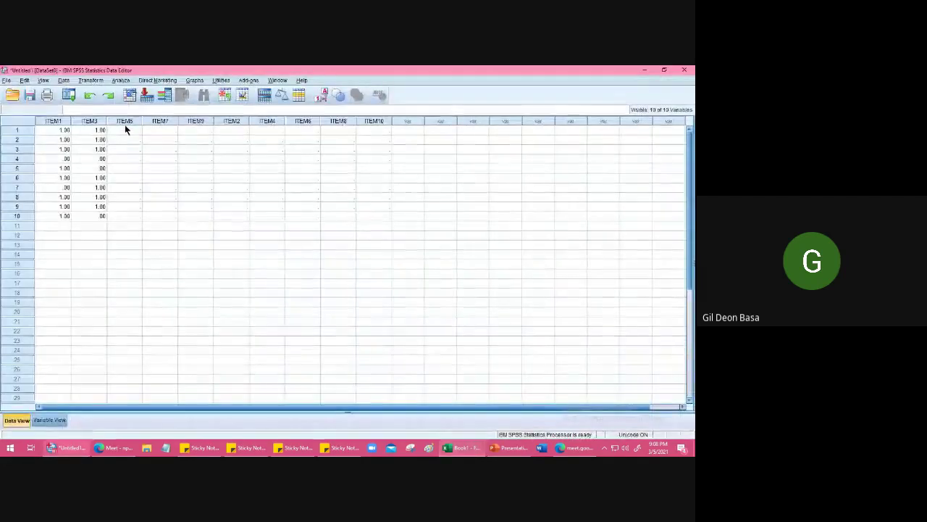
left_click(128, 129)
right_click(129, 129)
left_click(151, 160)
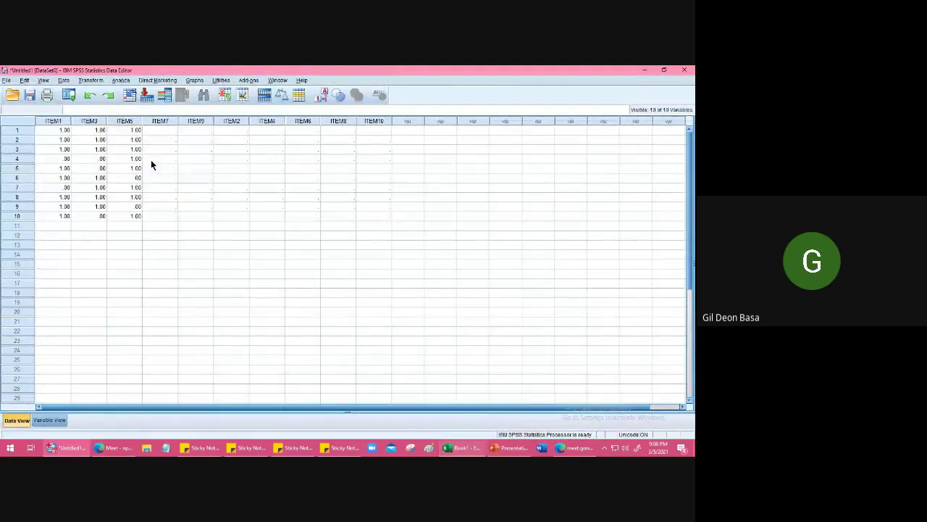
Copy the ten Item7 scores from the Excel quiz table into the ITEM7 column in SPSS
key("alt+Tab")
left_click_drag(320, 198, 320, 311)
key("ctrl+c")
key("alt+Tab")
right_click(159, 129)
left_click(176, 157)
Copy the ten Item9 scores from the Excel quiz table into the ITEM9 column in SPSS
key("alt+Tab")
left_click_drag(401, 198, 400, 310)
key("ctrl+c")
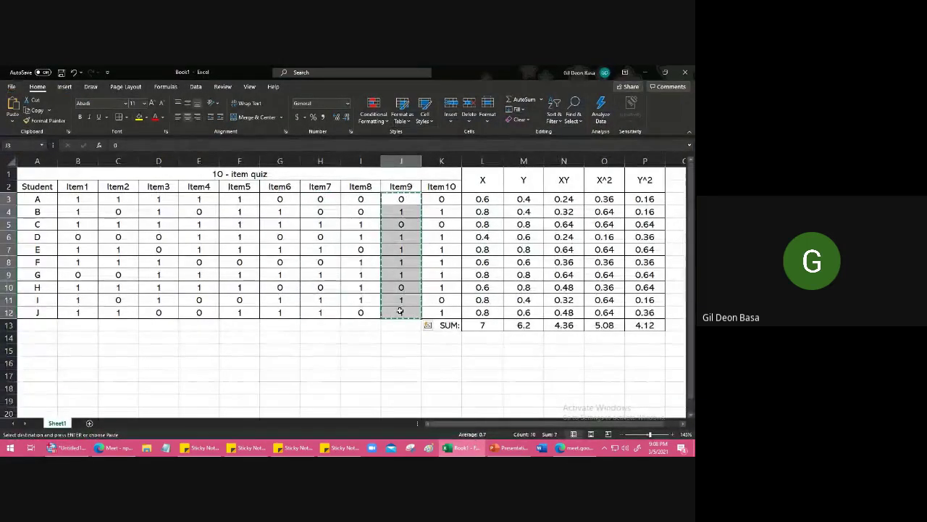
key("alt+Tab")
left_click(203, 132)
right_click(203, 133)
left_click(219, 158)
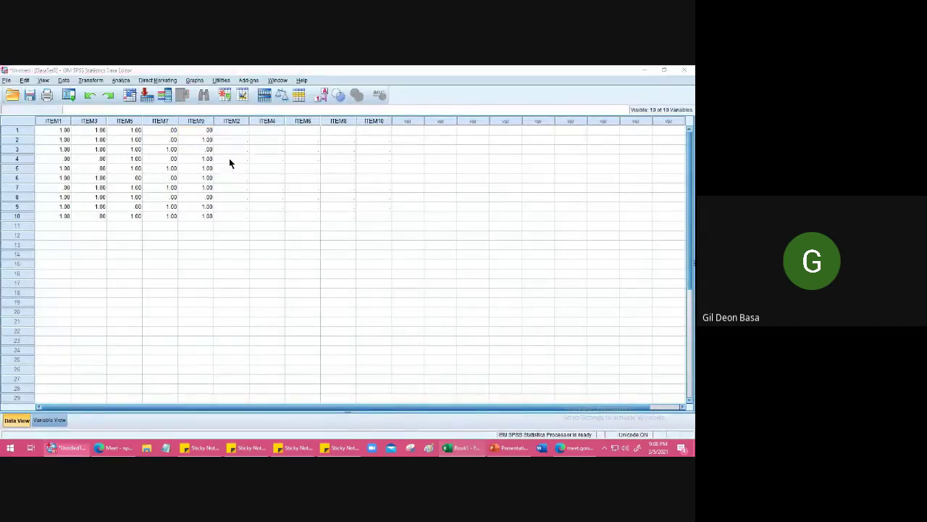
Copy the ten Item2 scores from the Excel quiz table into the ITEM2 column in SPSS
key("alt+Tab")
left_click_drag(120, 199, 115, 310)
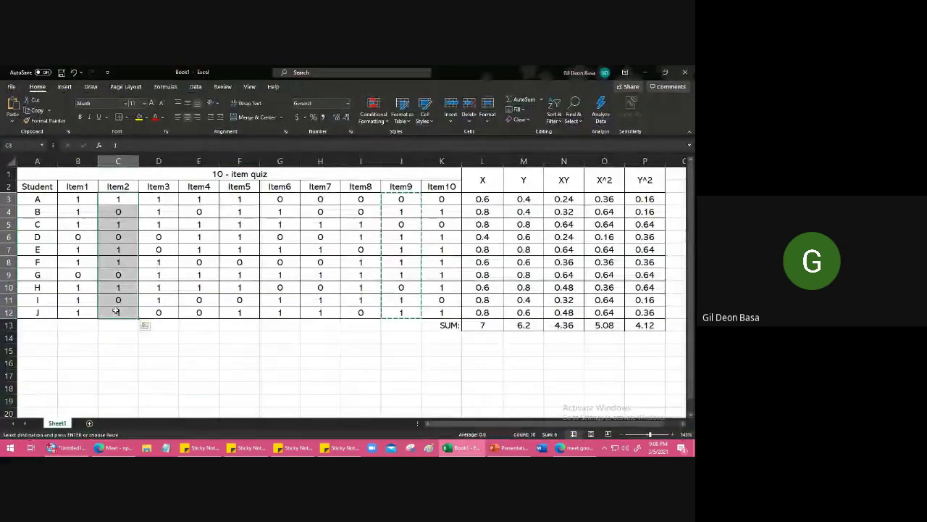
key("ctrl+c")
key("alt+Tab")
left_click(238, 132)
right_click(239, 132)
left_click(252, 158)
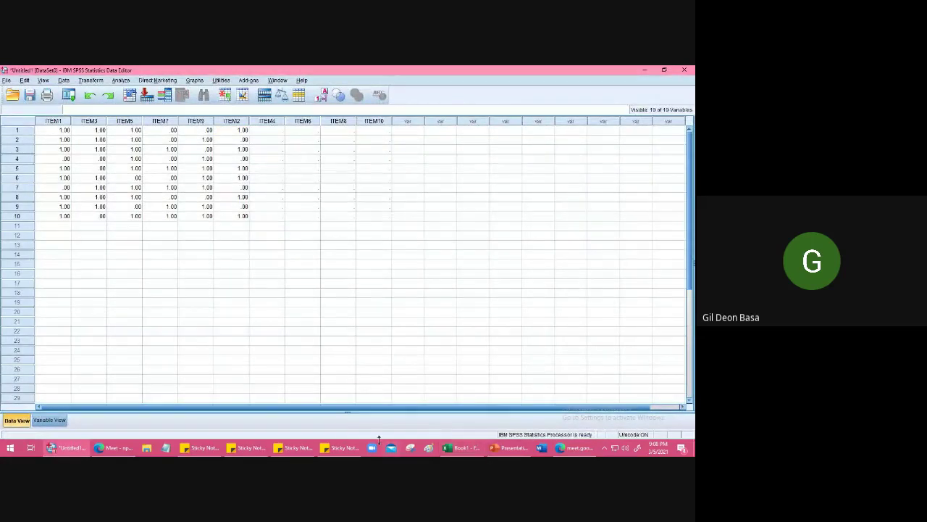
key("alt+Tab")
left_click_drag(198, 198, 194, 318)
key("ctrl+c")
key("alt+Tab")
Copy the Item4 scores of students A to J, without the SUM row, from Excel into the ITEM4 column in SPSS
key("alt+Tab")
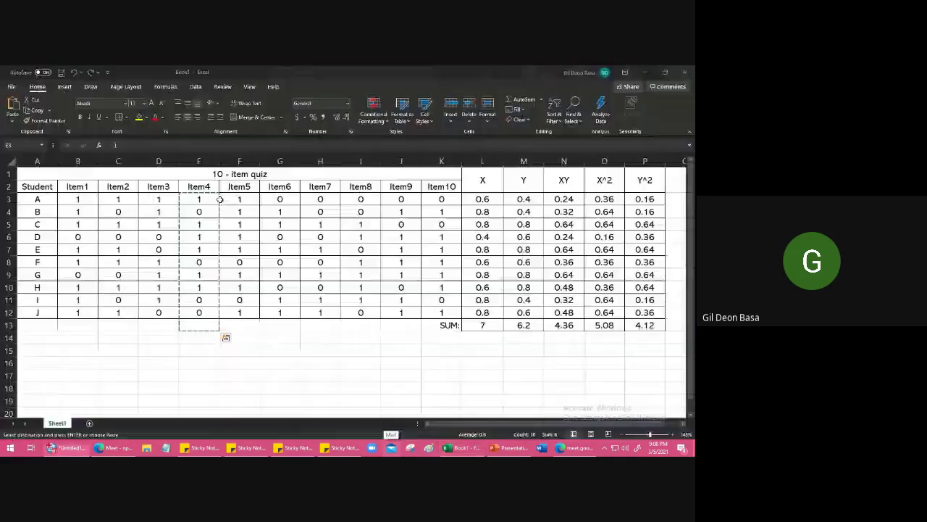
left_click_drag(198, 199, 199, 312)
key("ctrl+c")
key("alt+Tab")
left_click(268, 130)
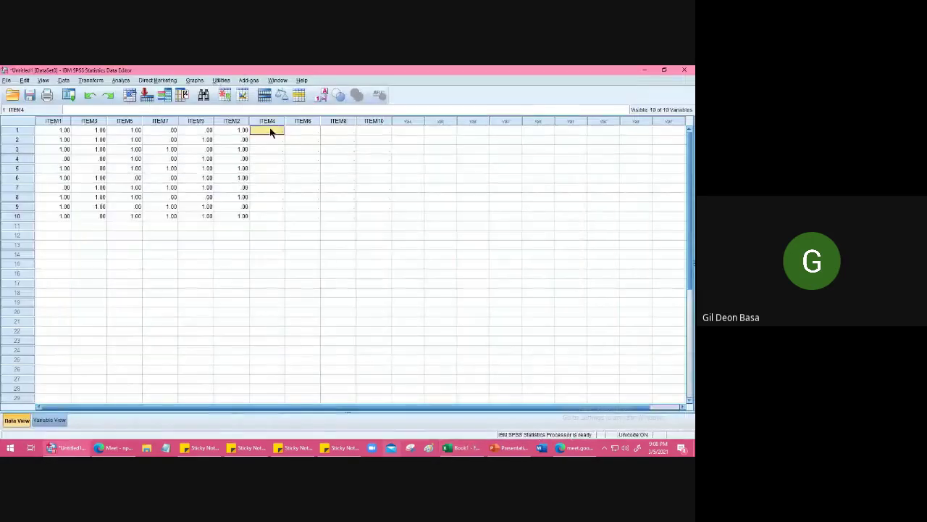
right_click(270, 132)
left_click(287, 155)
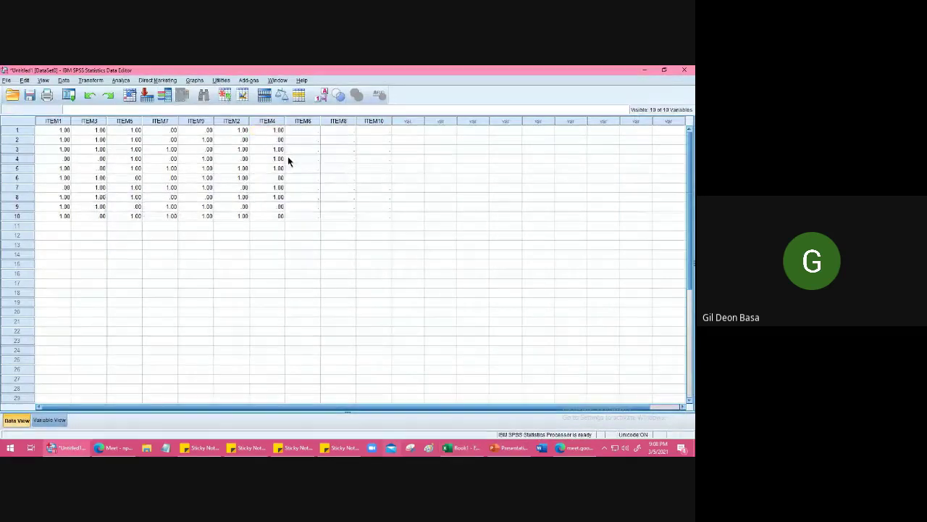
Copy the ten Item6 scores from the Excel quiz table into the ITEM6 column in SPSS
key("alt+Tab")
left_click_drag(280, 199, 280, 312)
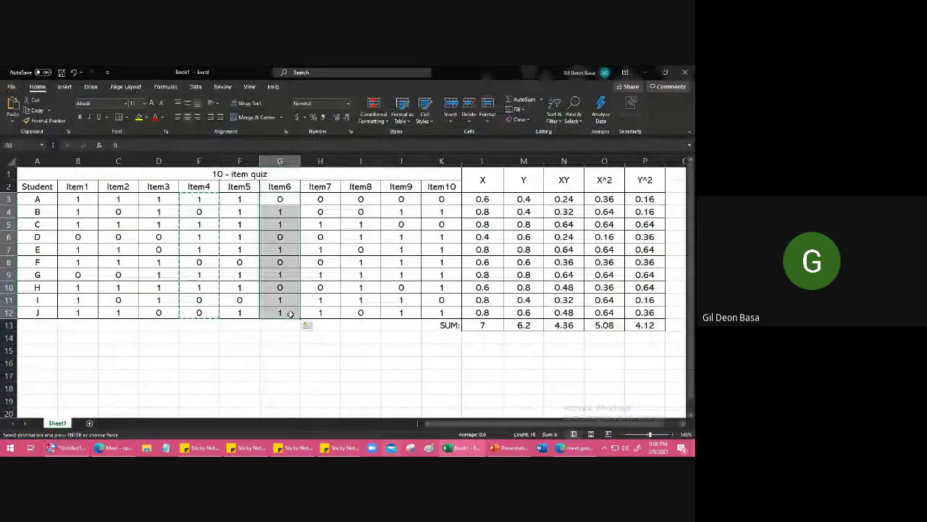
key("ctrl+c")
key("alt+Tab")
left_click(300, 131)
right_click(301, 131)
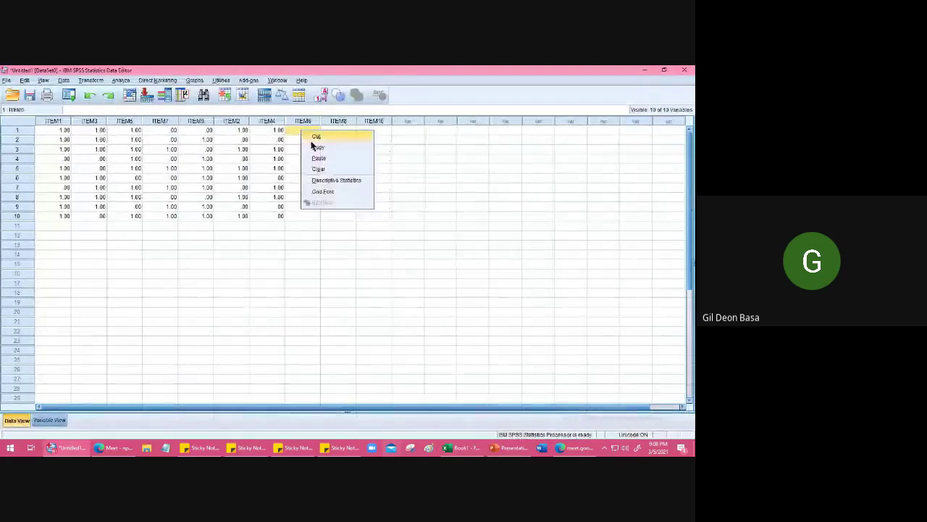
left_click(318, 158)
Copy the ten Item8 scores from the Excel quiz table into the ITEM8 column in SPSS
key("alt+Tab")
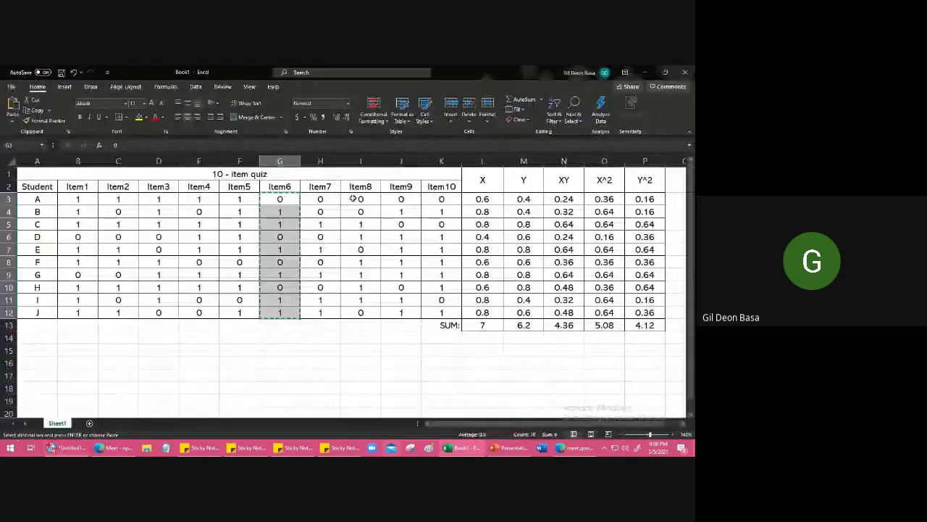
left_click_drag(360, 199, 360, 314)
key("ctrl+c")
key("alt+Tab")
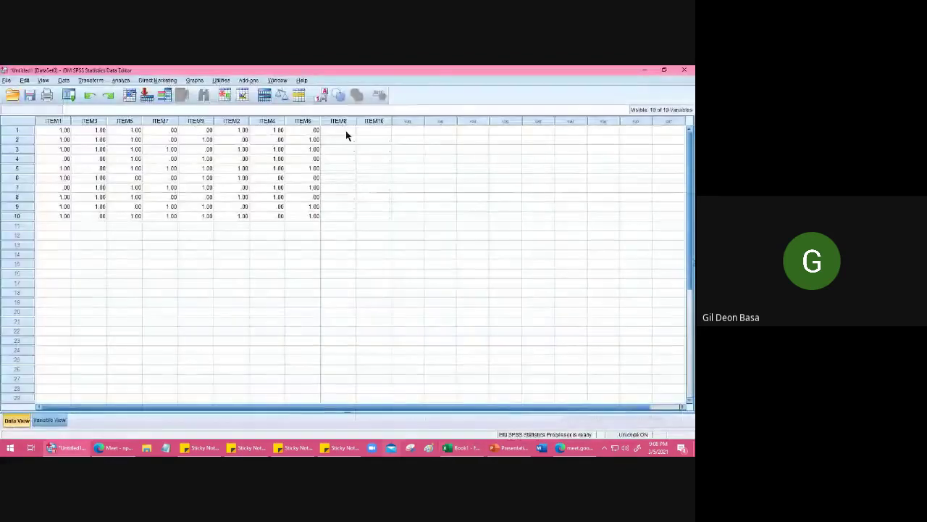
left_click(343, 130)
right_click(343, 130)
left_click(355, 157)
Copy the ten Item10 scores from the Excel quiz table into the ITEM10 column in SPSS
key("alt+Tab")
left_click_drag(441, 199, 438, 310)
key("ctrl+c")
key("alt+Tab")
left_click(370, 129)
right_click(370, 128)
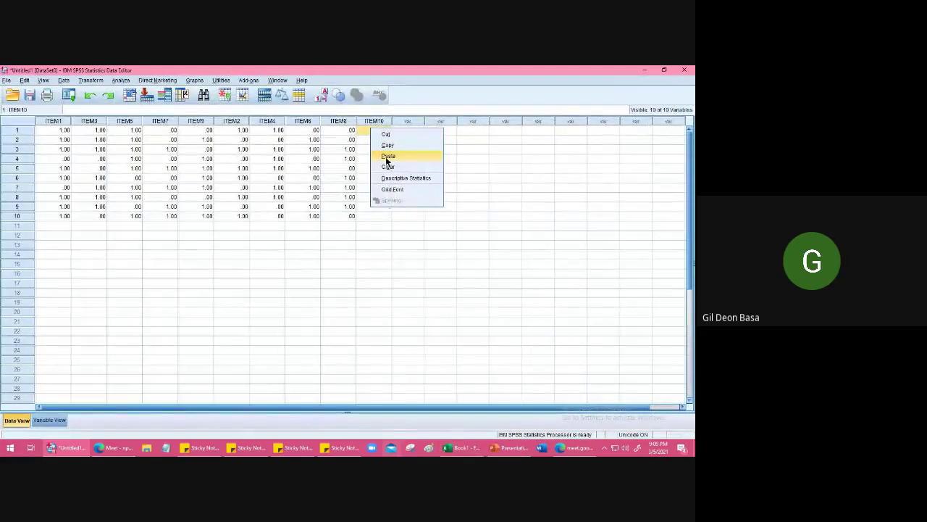
left_click(386, 157)
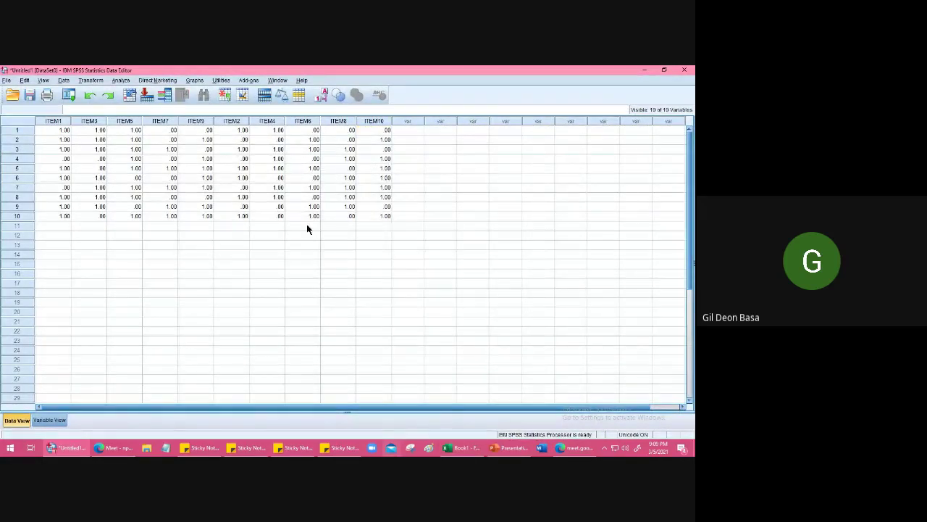
Check the quiz table in Excel, return to the SPSS data and open Reliability Analysis
left_click(461, 447)
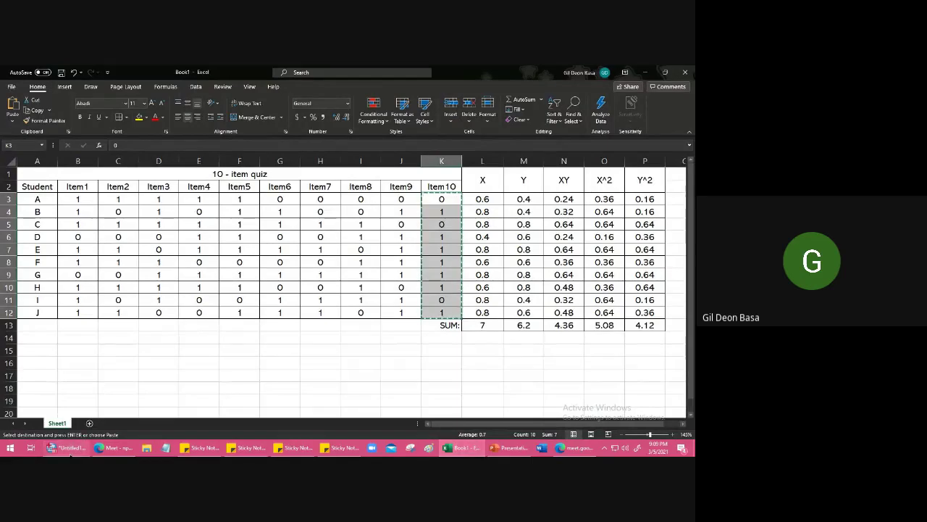
left_click(69, 447)
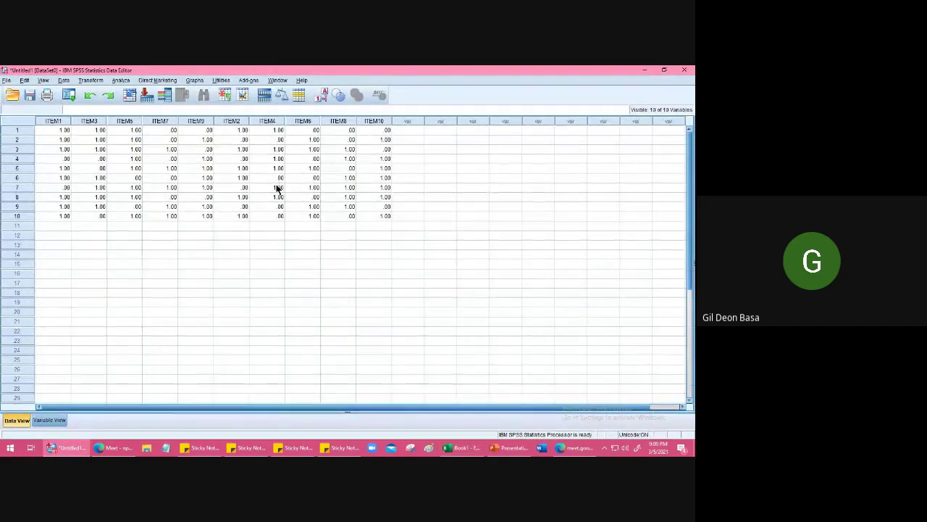
left_click(121, 80)
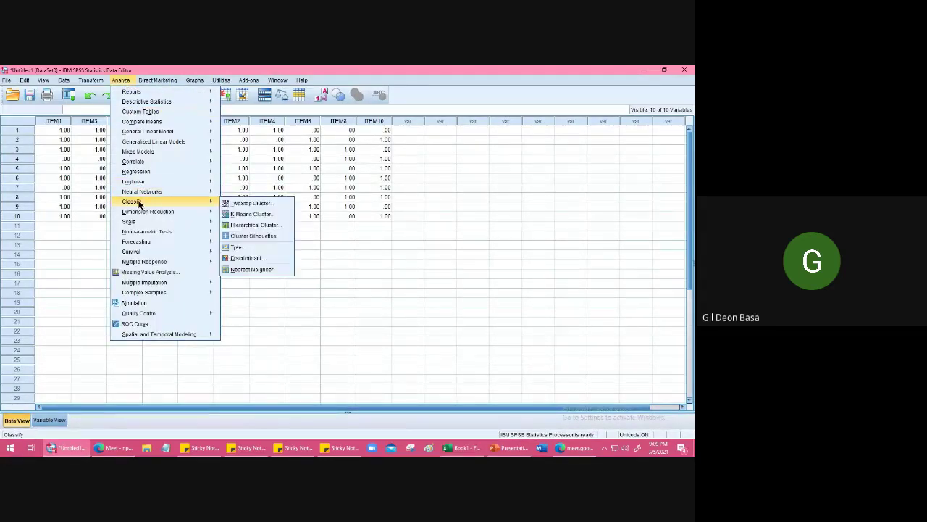
mouse_move(169, 224)
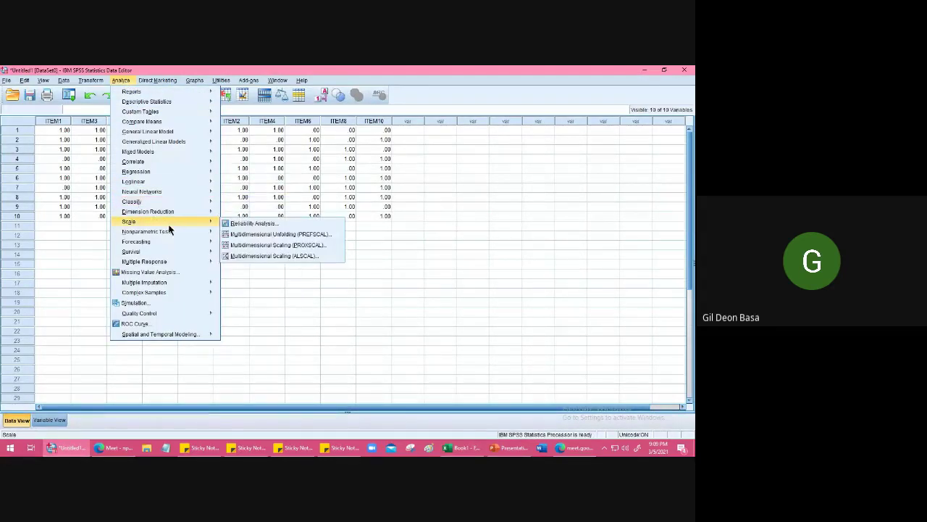
left_click(249, 223)
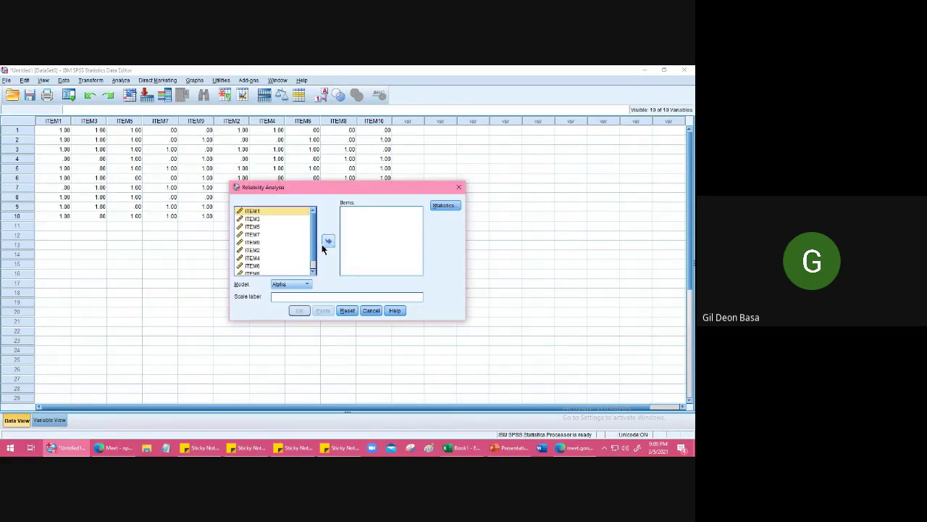
Add all ten variables to the analysis items in the order ITEM1, ITEM3, ITEM5, ITEM7, ITEM9, ITEM2, ITEM4, ITEM6, ITEM8, ITEM10
left_click(334, 177, "shift")
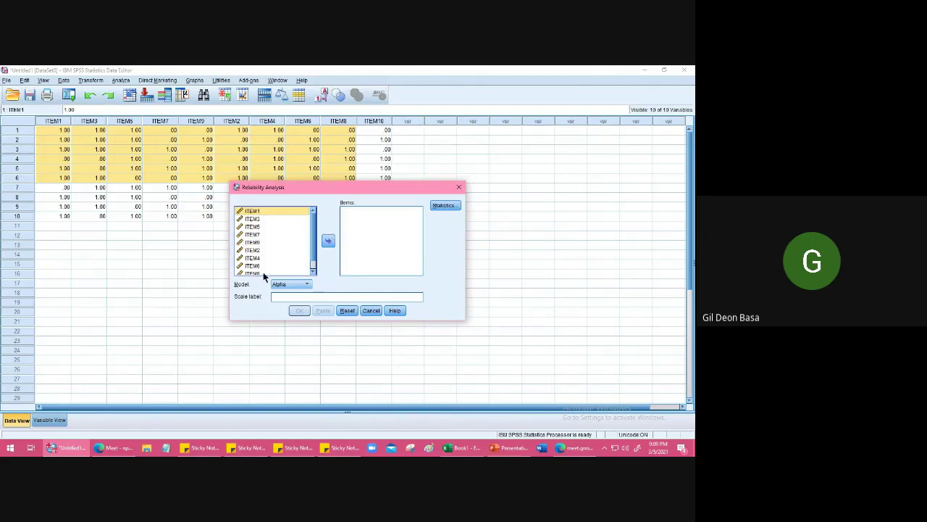
left_click(327, 241)
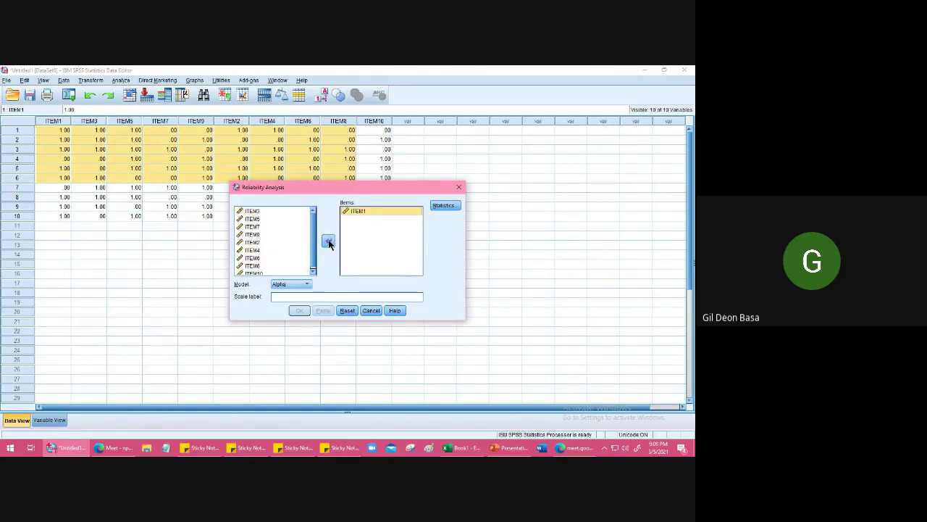
double_click(253, 215)
double_click(252, 215)
double_click(253, 213)
double_click(253, 212)
double_click(253, 213)
double_click(252, 213)
left_click(253, 213)
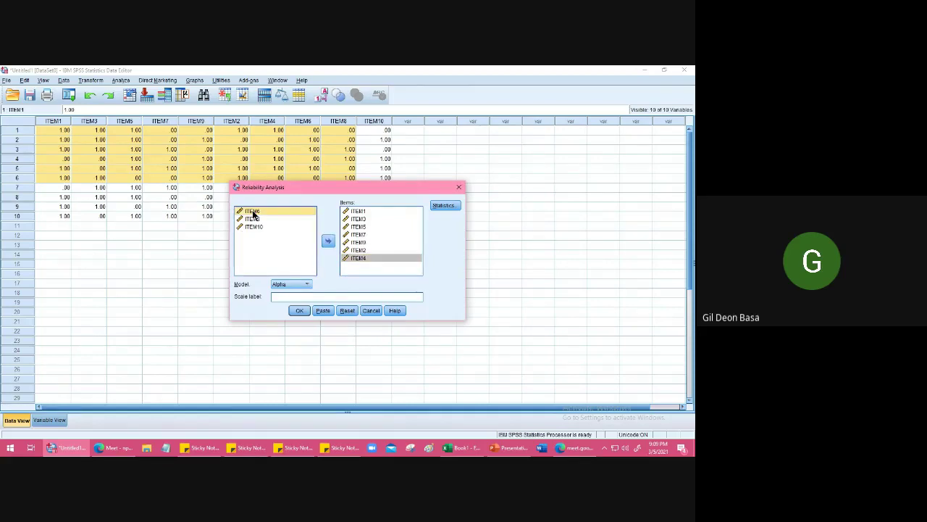
double_click(252, 212)
double_click(253, 211)
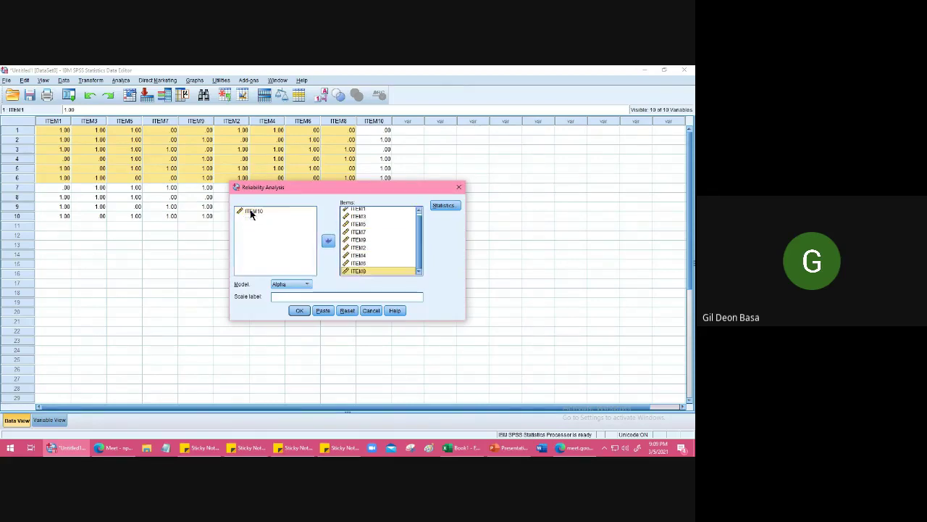
double_click(258, 210)
Request item descriptives and inter-item correlations in the reliability statistics
left_click(447, 206)
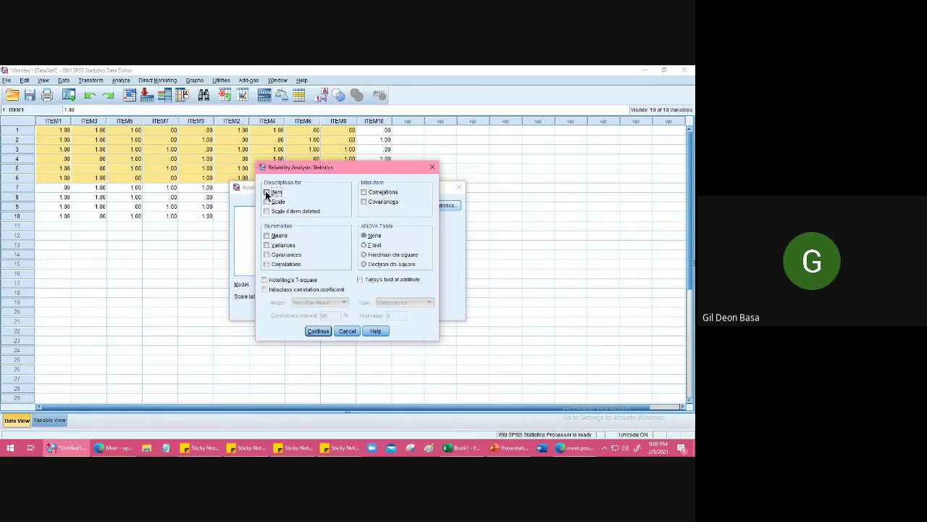
left_click(268, 193)
left_click(364, 192)
left_click(318, 331)
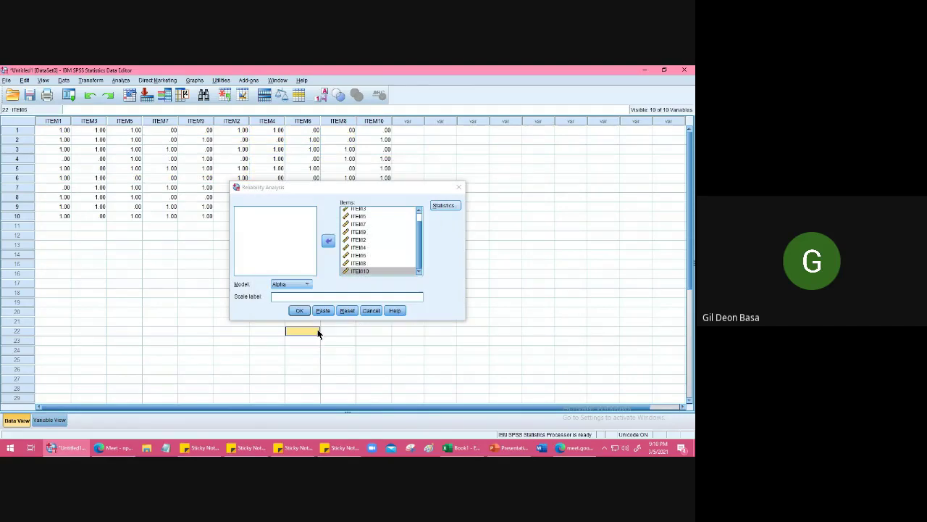
Set the reliability model to Split-half and run the analysis
left_click(305, 285)
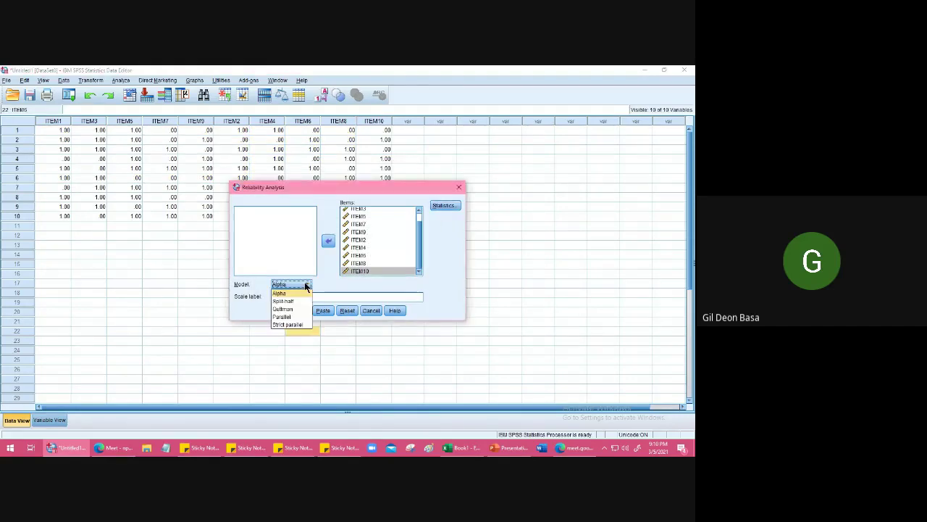
left_click(289, 301)
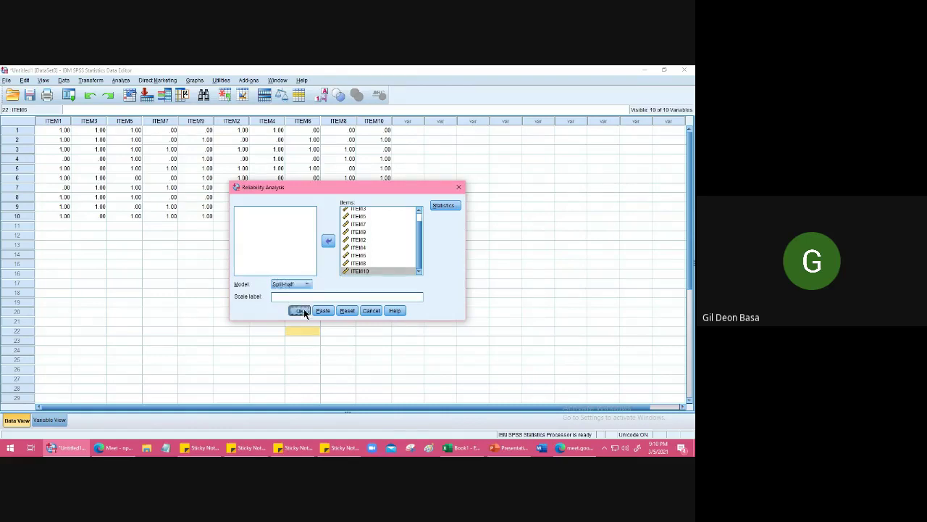
left_click(299, 310)
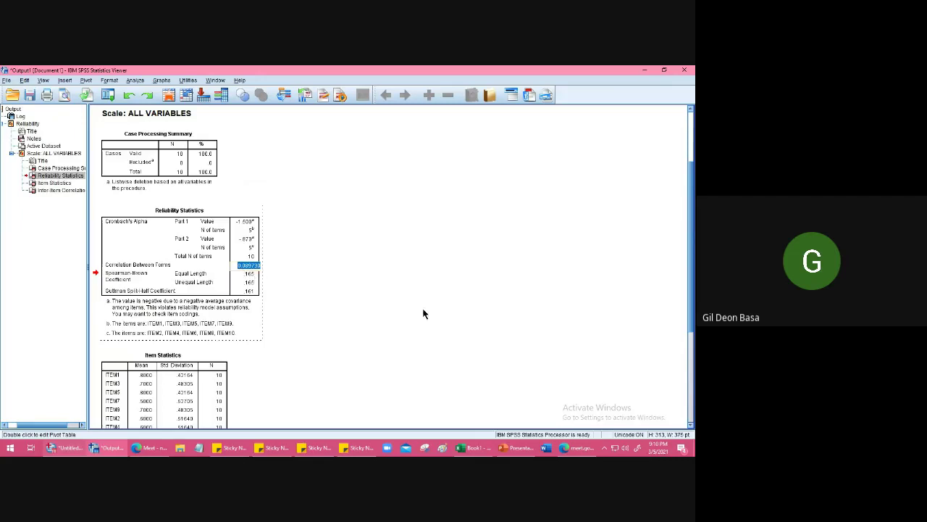
Review the handwritten r1 and r2 computation in PowerPoint against the SPSS output, and switch to the Google Meet window
left_click(516, 448)
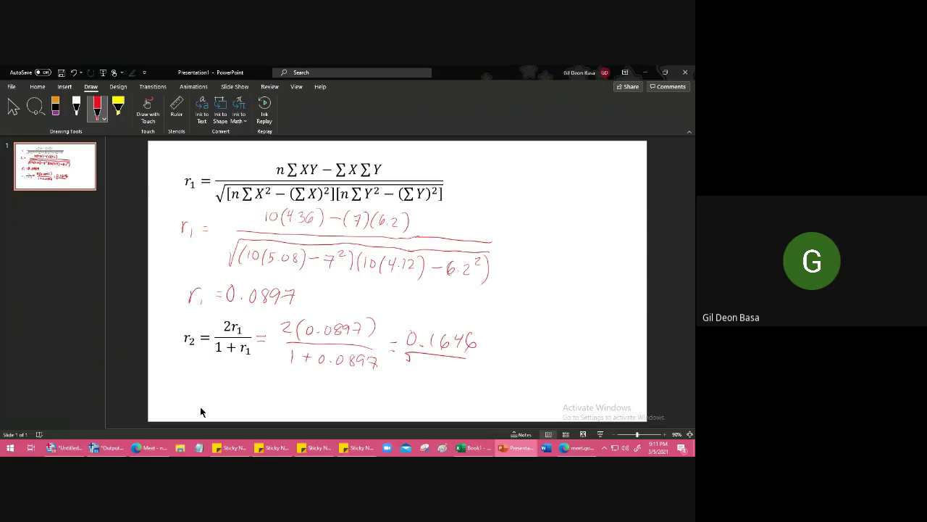
left_click(149, 449)
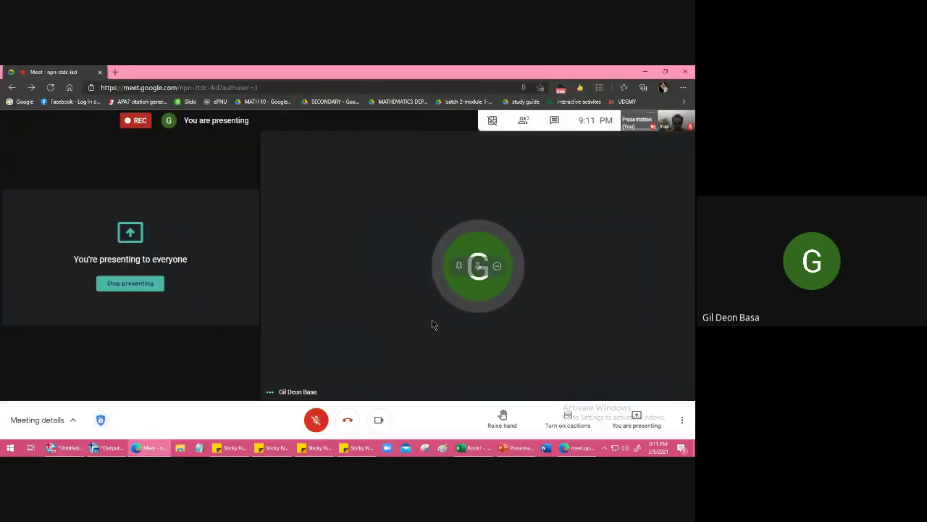